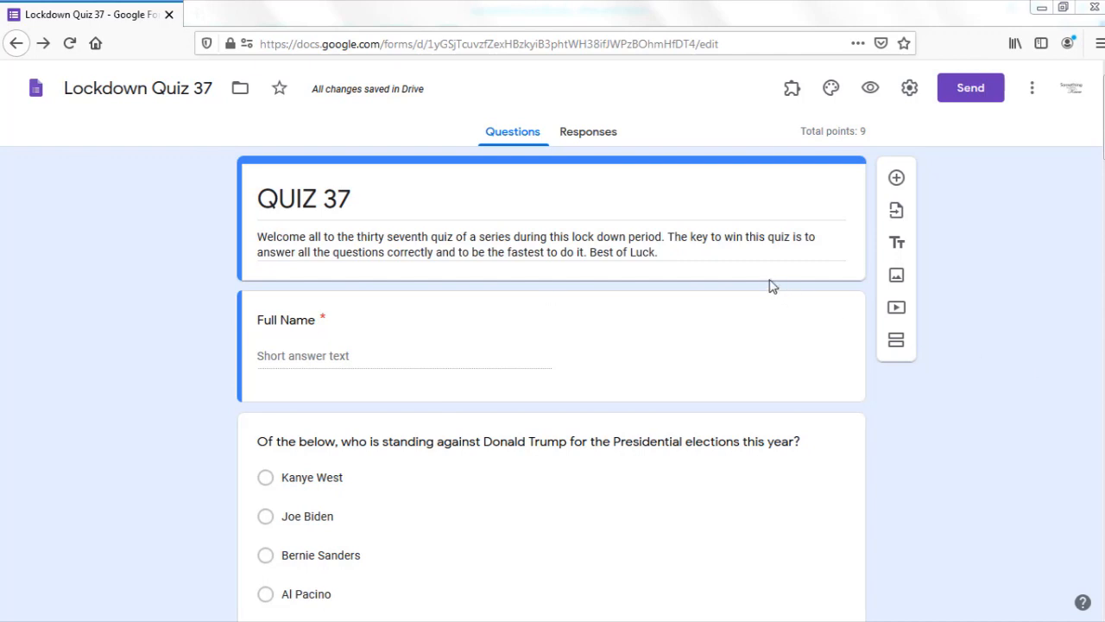
Step: Stop Lockdown Quiz 37 from accepting responses and look at its message for respondents
left_click(595, 142)
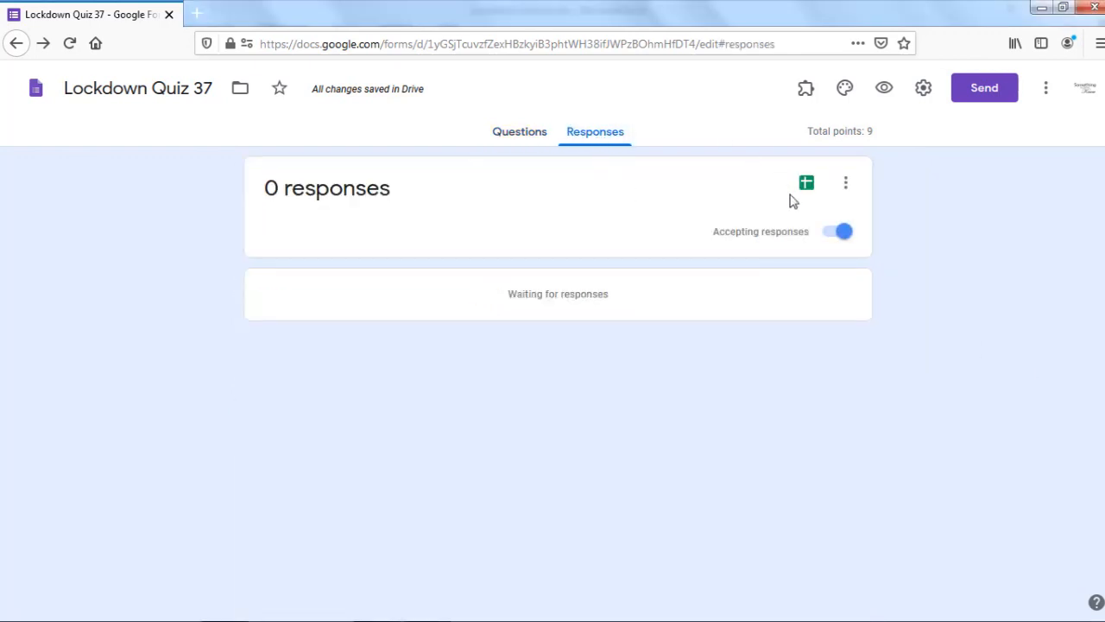
left_click(837, 233)
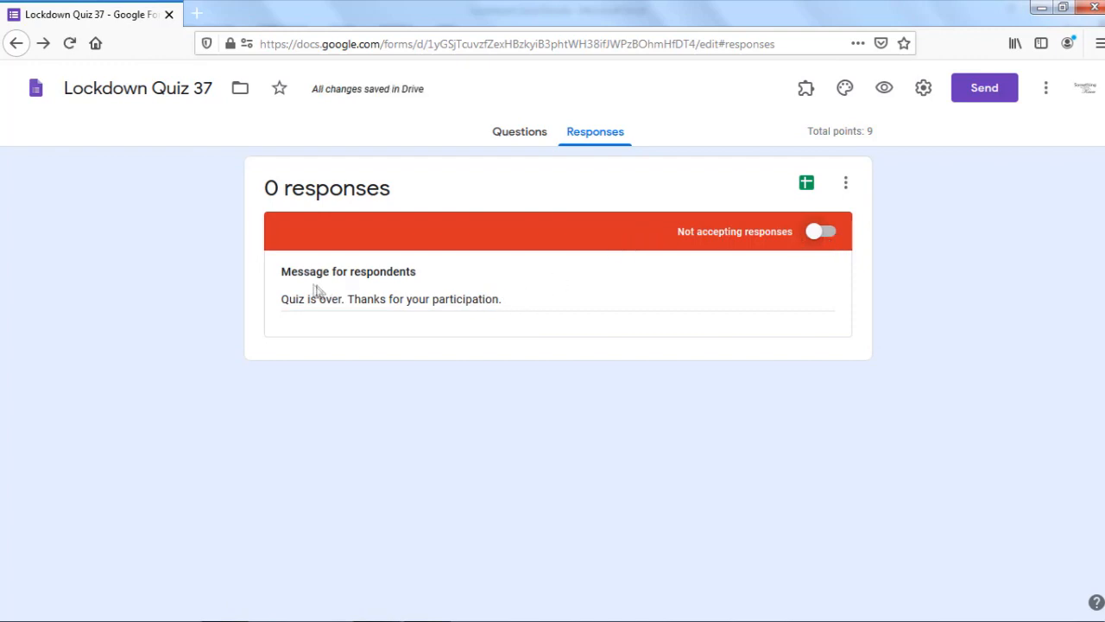
left_click_drag(281, 271, 427, 278)
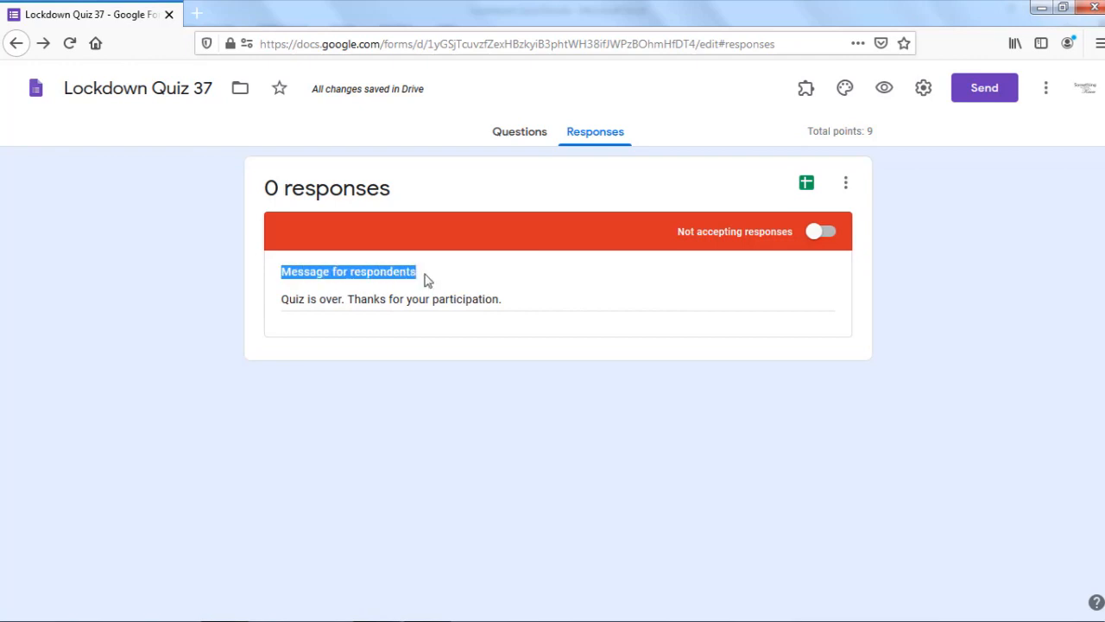
left_click(438, 291)
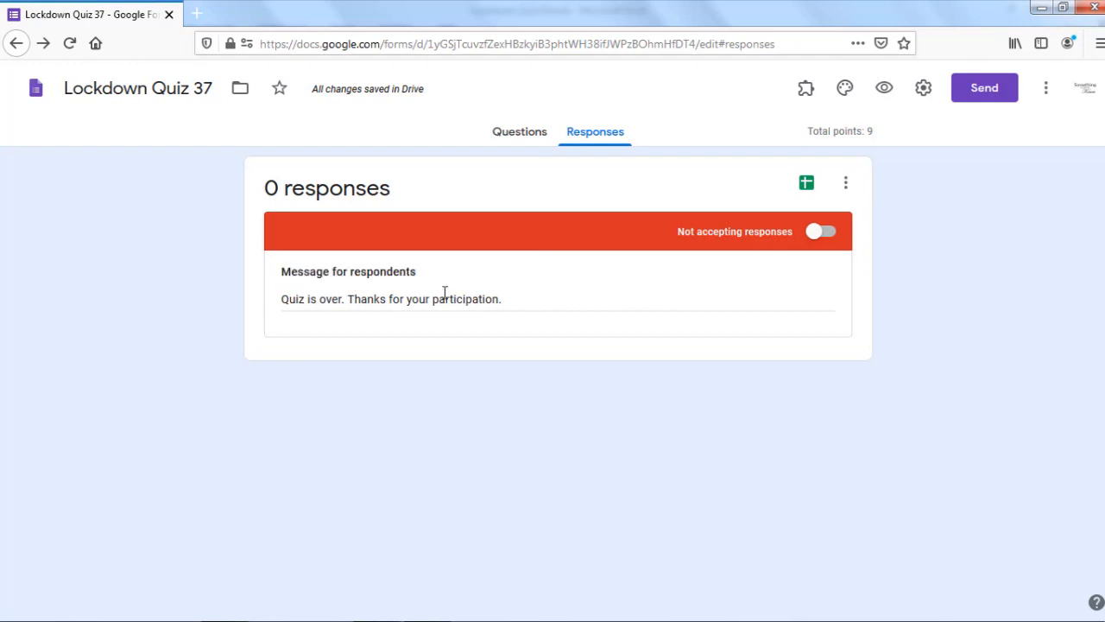
Step: Clear the custom message for respondents and preview the closed quiz page
left_click(454, 301)
double_click(455, 301)
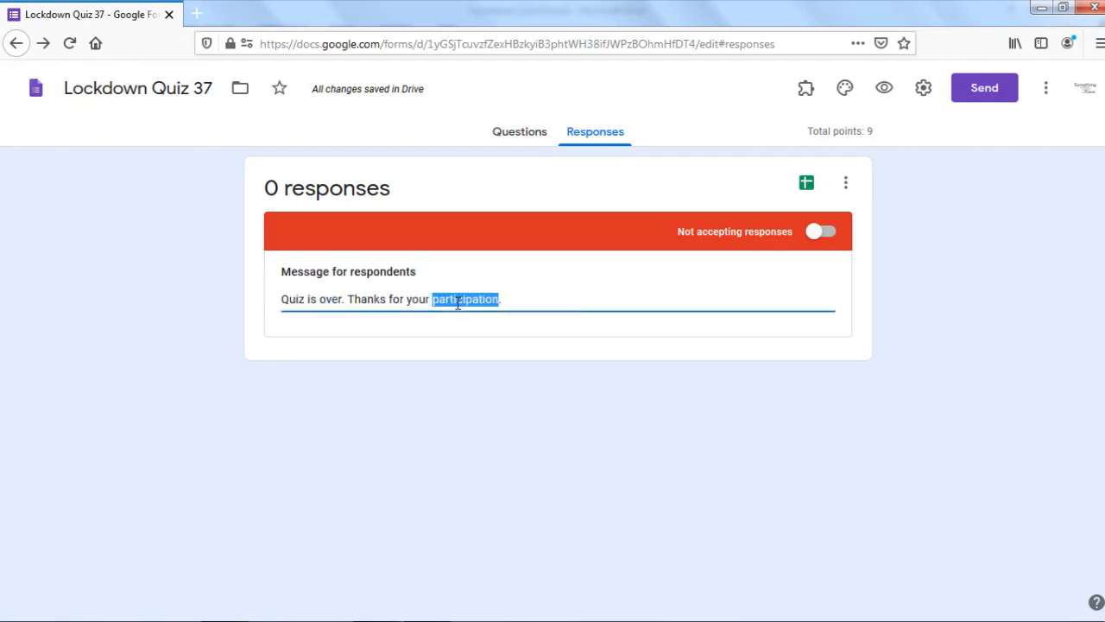
triple_click(457, 301)
key("BackSpace")
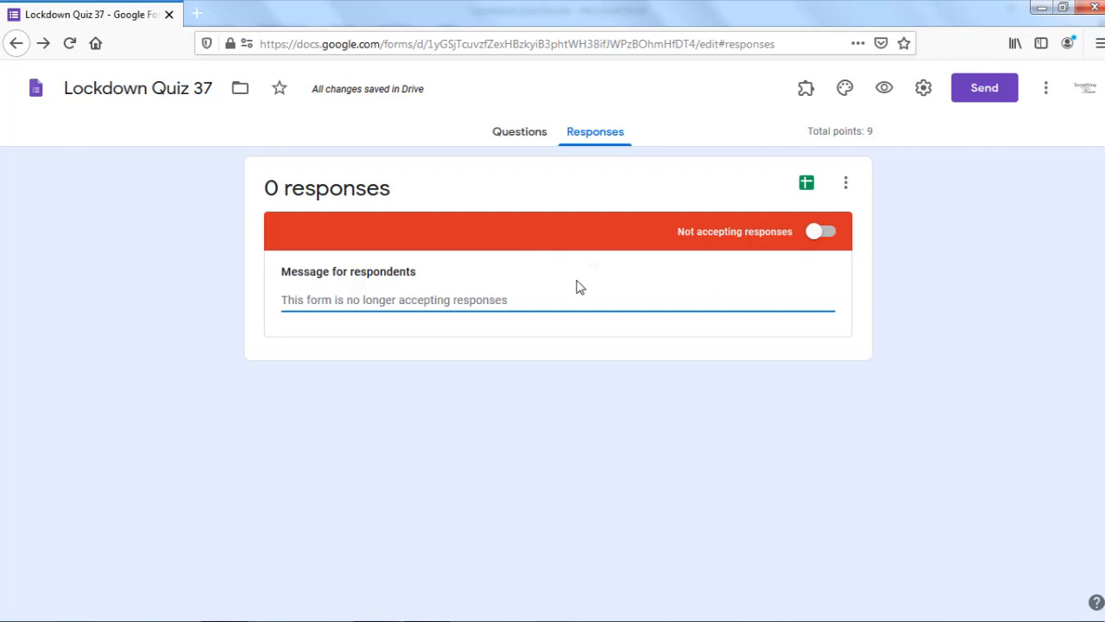
left_click(884, 87)
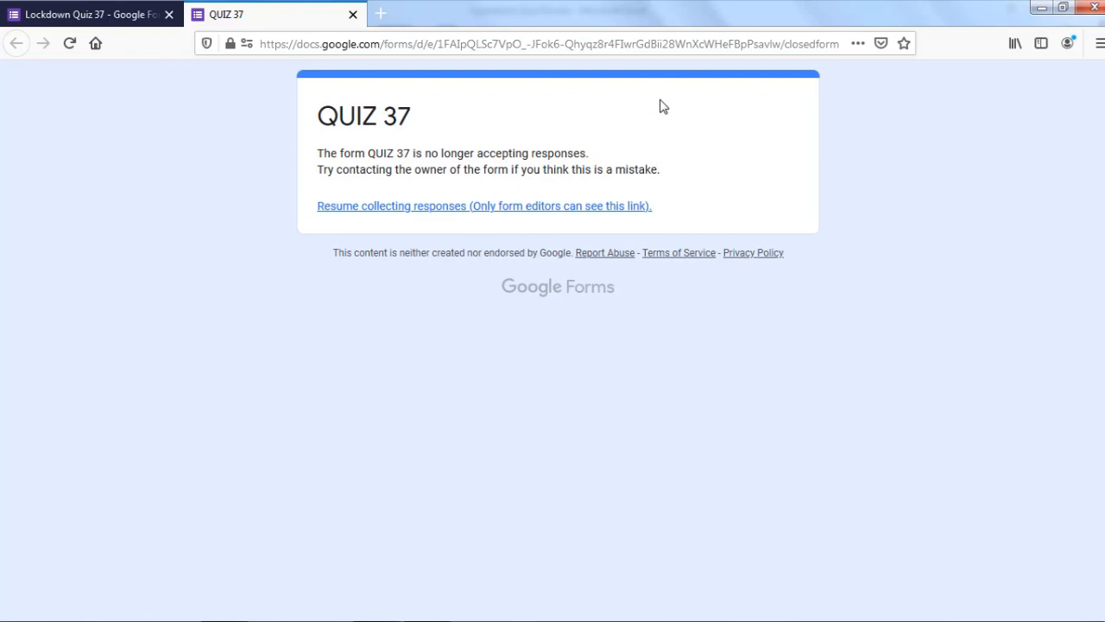
left_click(110, 13)
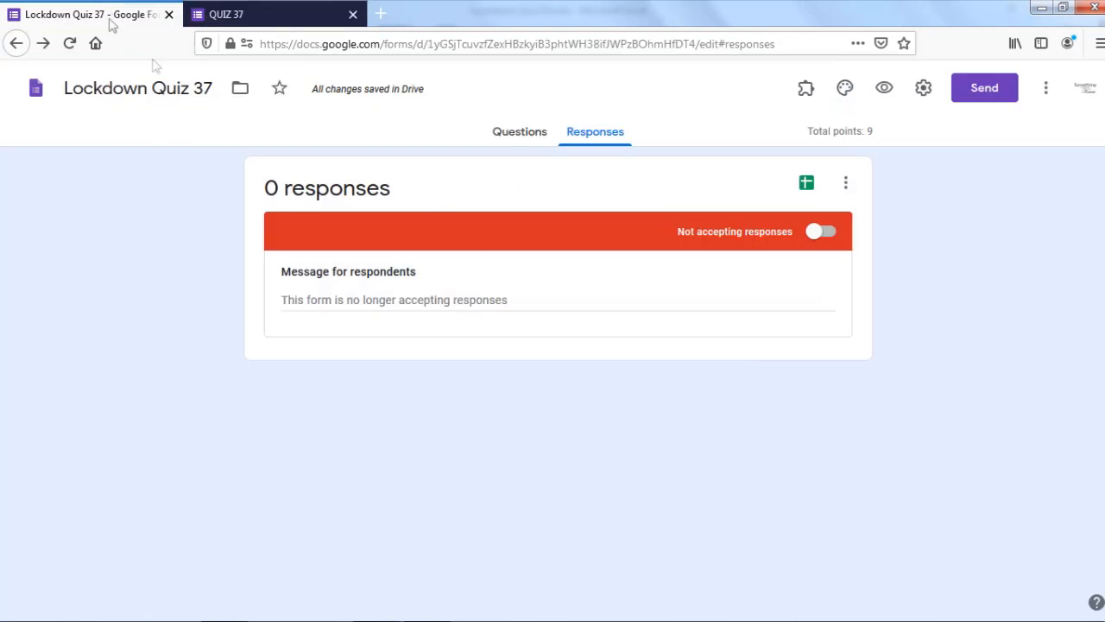
Step: Copy the welcome text and rules in A2:A13 of the Excel Data sheet into the form's message for respondents
key("alt+Tab")
left_click_drag(78, 197, 67, 369)
key("ctrl+c")
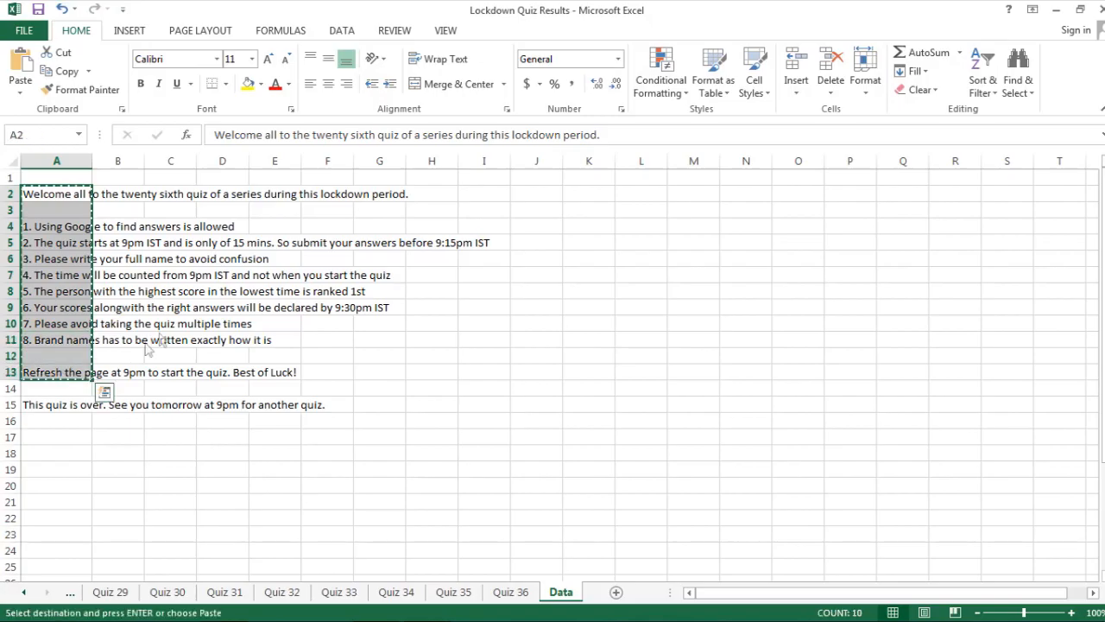
key("alt+Tab")
left_click(321, 296)
key("ctrl+v")
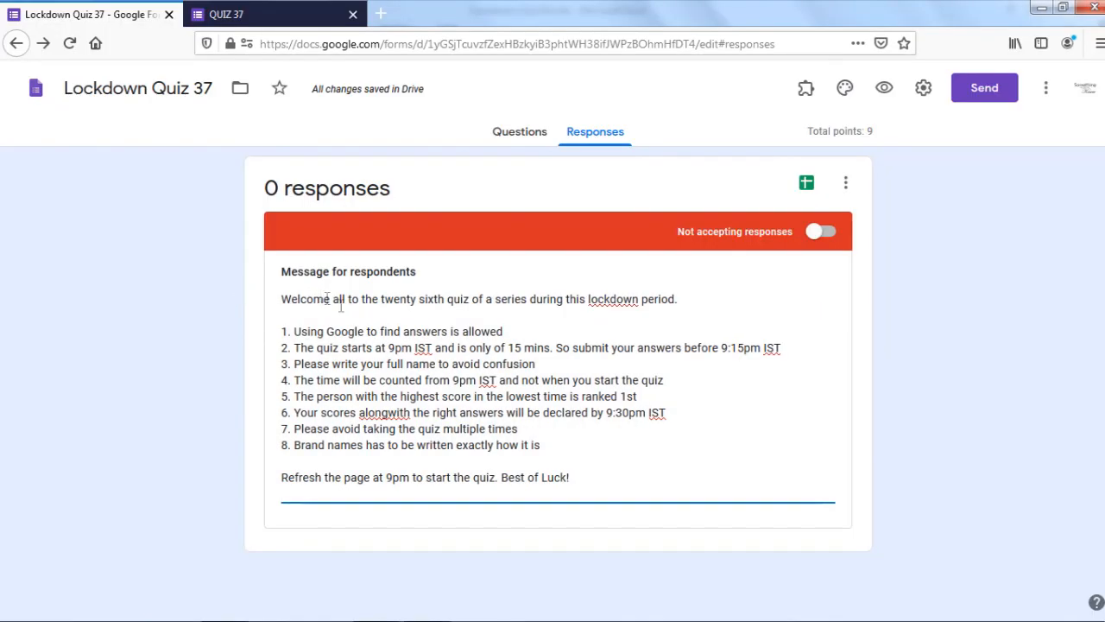
key("BackSpace")
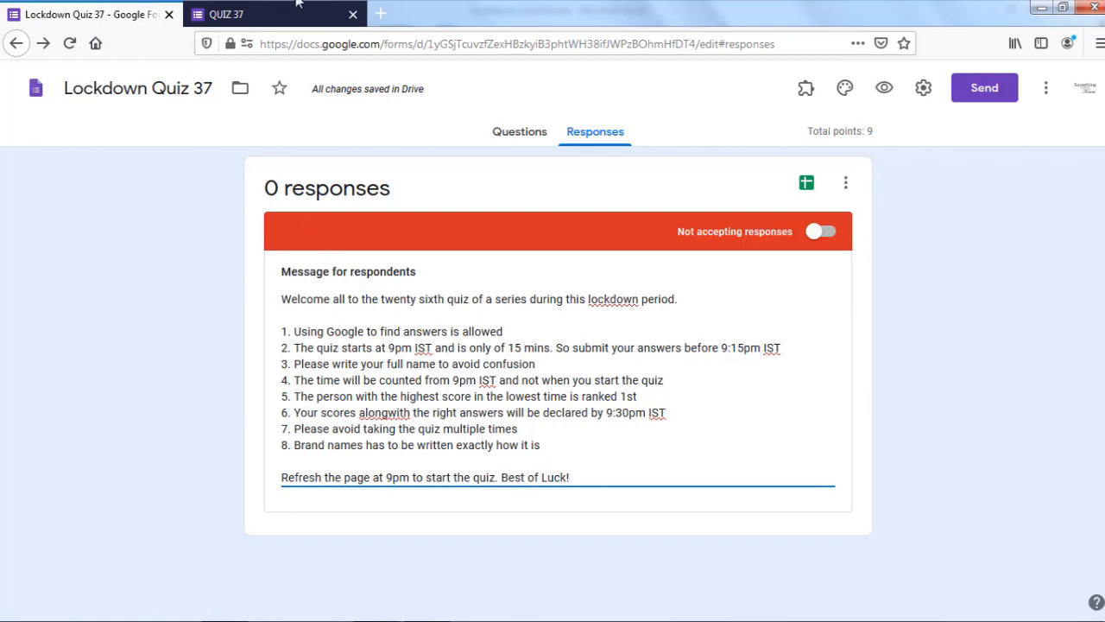
Step: Turn accepting responses back on for the quiz and reload the respondent page to check it
key("ctrl+Tab")
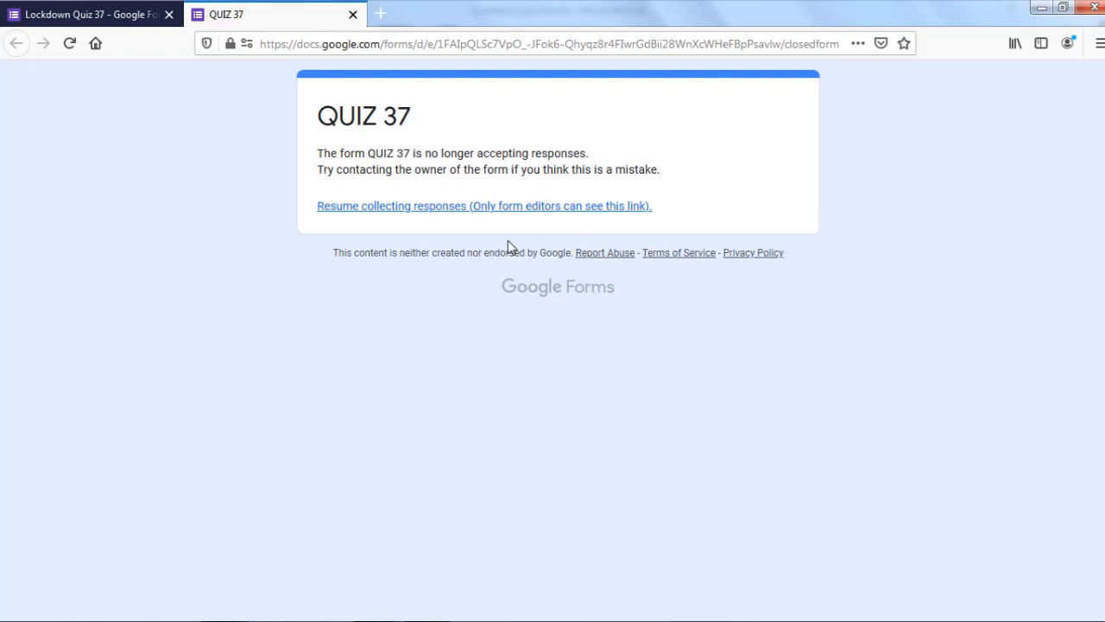
left_click(141, 15)
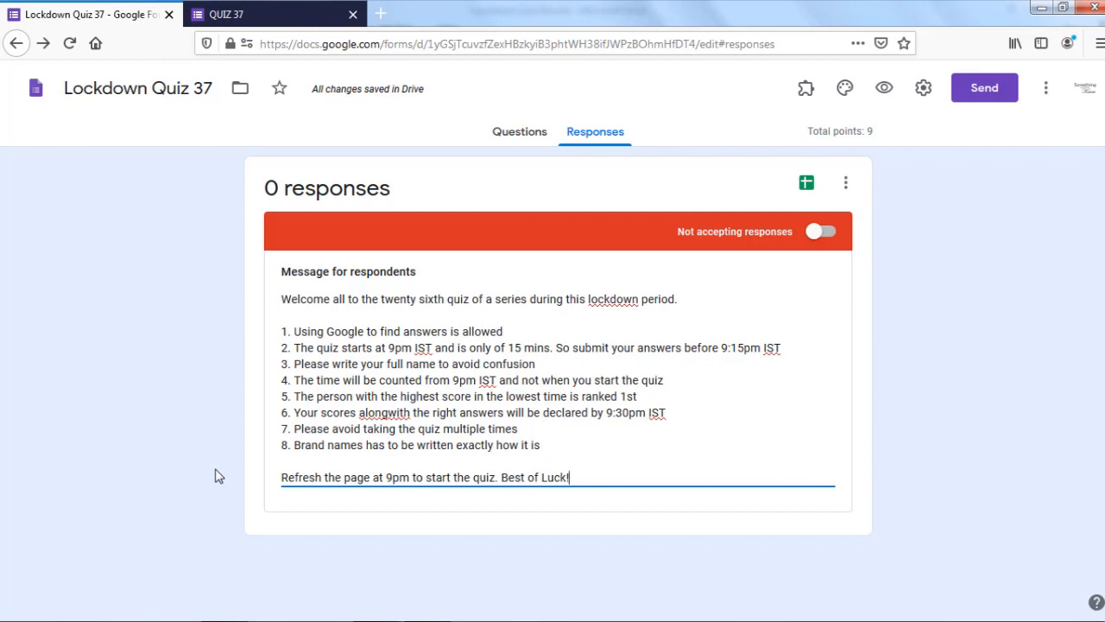
left_click(816, 232)
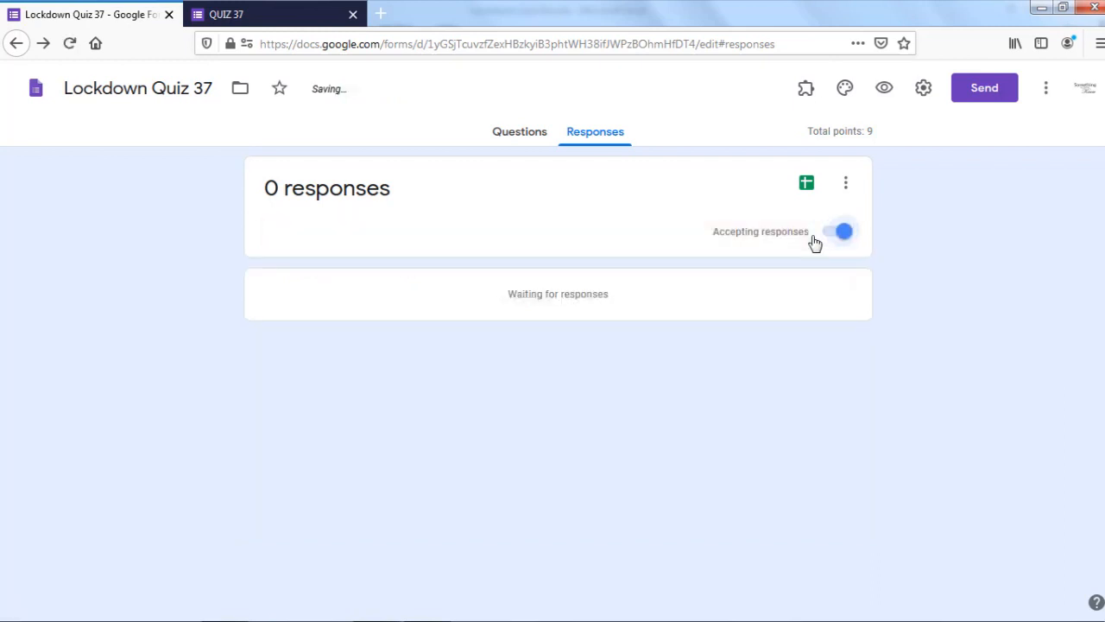
left_click(276, 14)
key("F5")
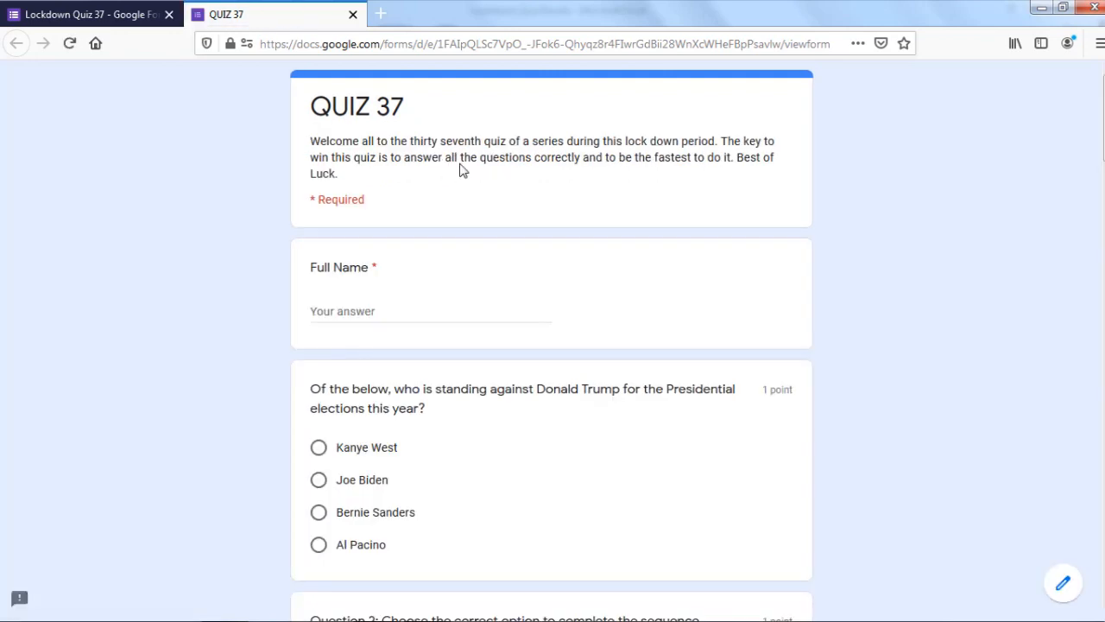
left_click(130, 12)
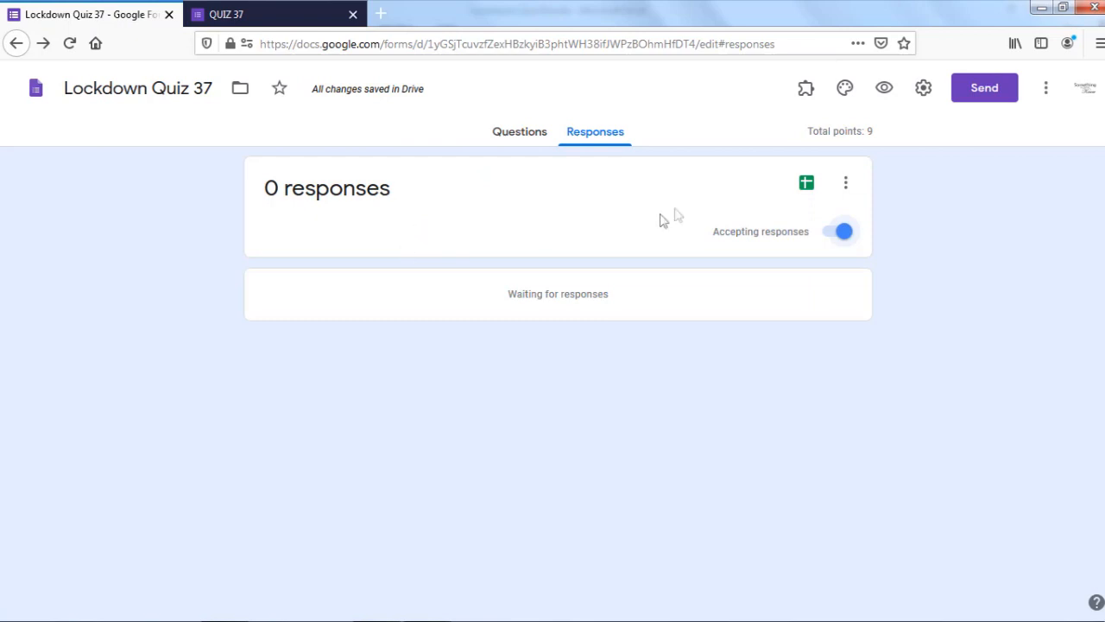
Step: Stop accepting responses and replace the respondent message with cell A15's text, "This quiz is over. See you tomorrow at 9pm for another quiz."
left_click(842, 234)
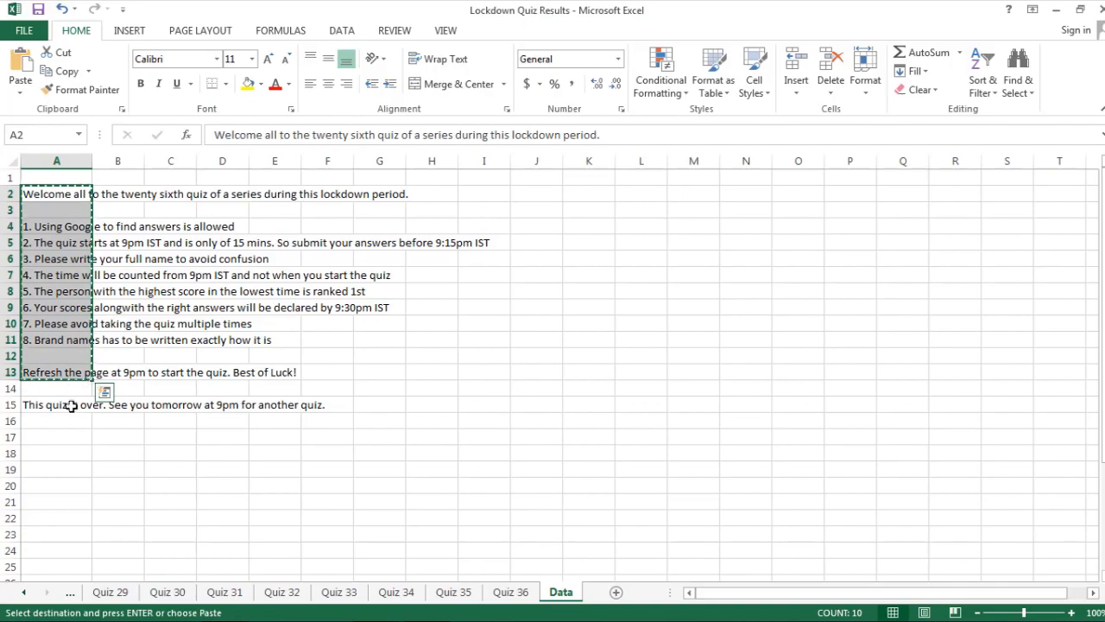
left_click(71, 405)
key("ctrl+c")
key("alt+Tab")
left_click(330, 366)
key("ctrl+a")
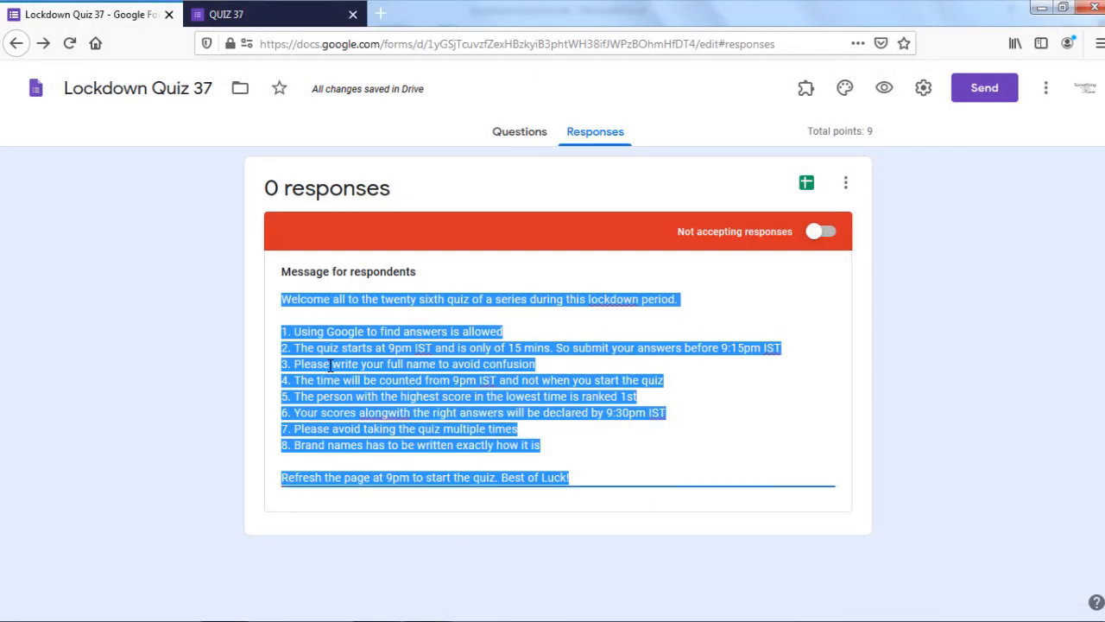
key("BackSpace")
key("ctrl+v")
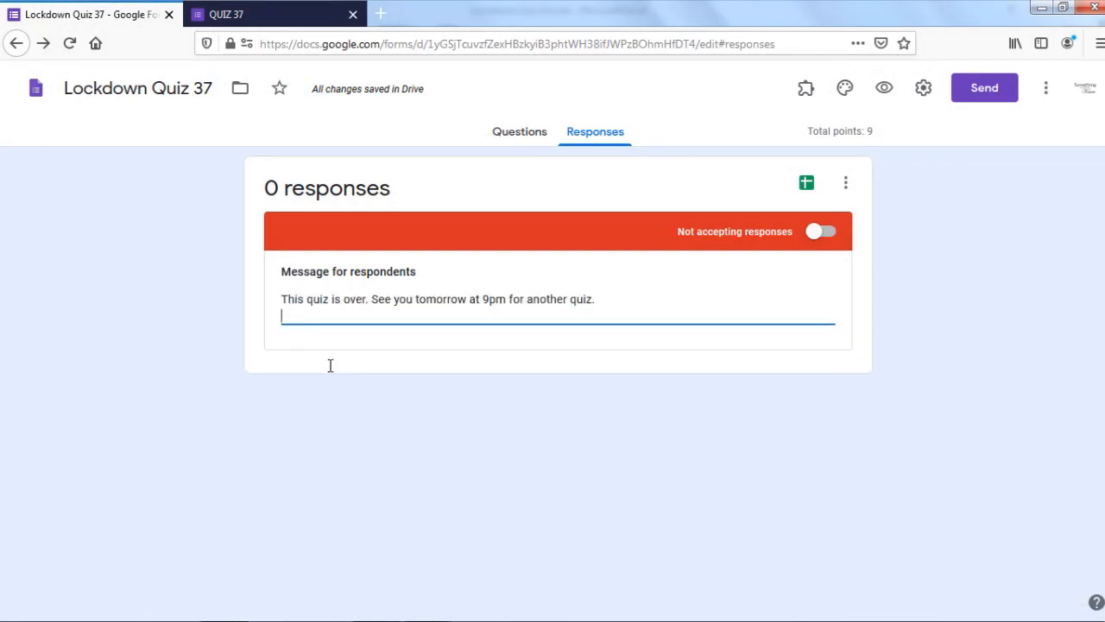
key("BackSpace")
Step: Reload the respondent page to check the closing message, and close that page
key("ctrl+Tab")
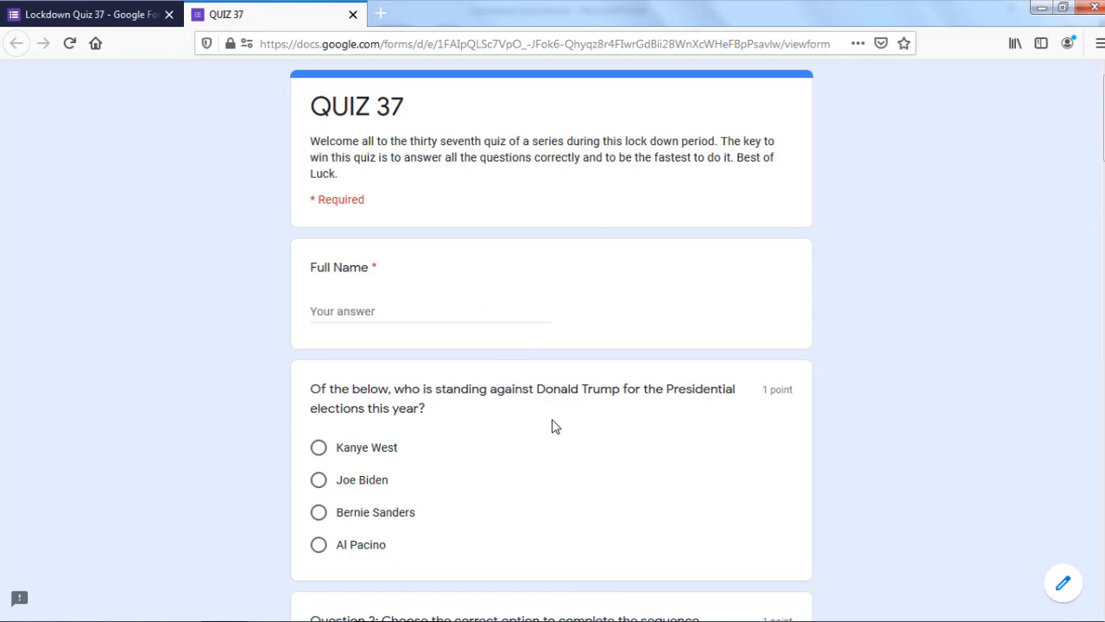
key("F5")
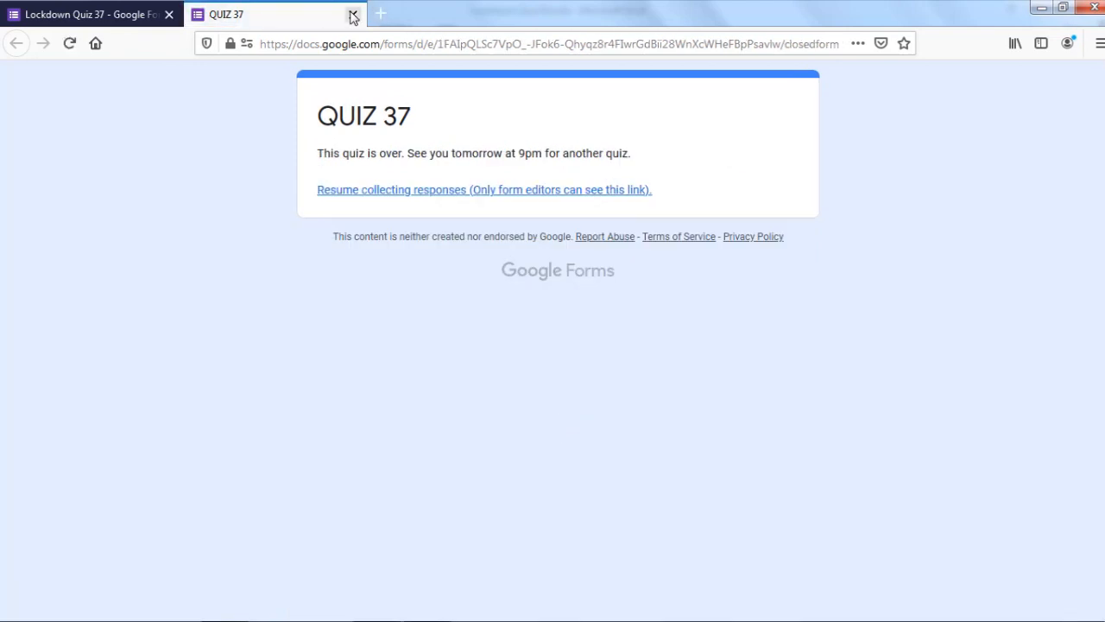
left_click(353, 13)
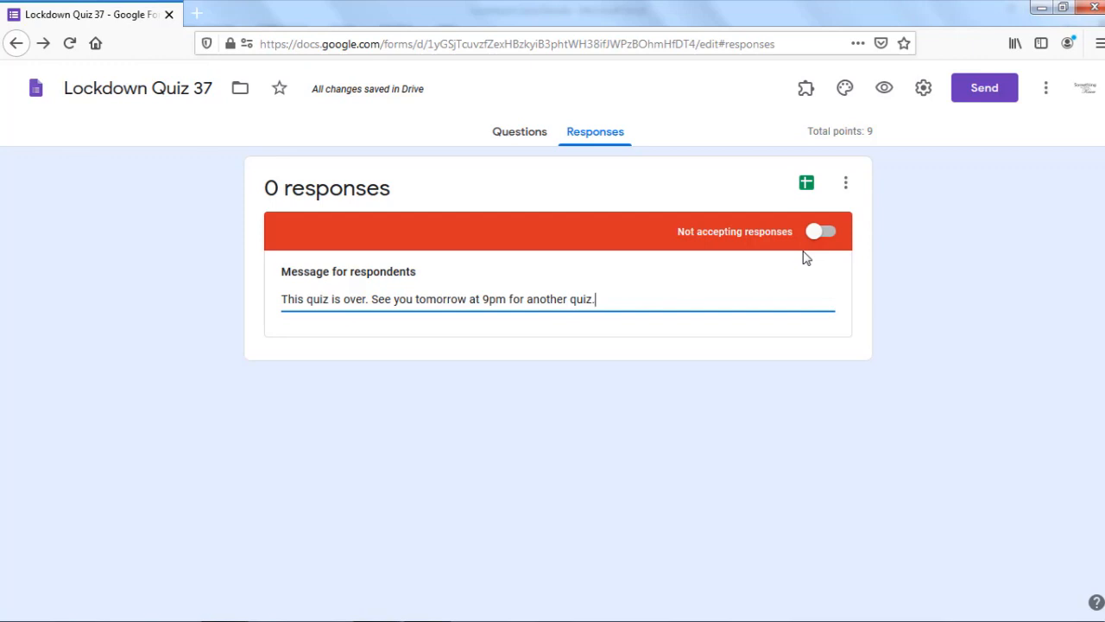
Step: View the quiz's linked responses spreadsheet, examine the response in row 2, and return to the form
left_click(806, 183)
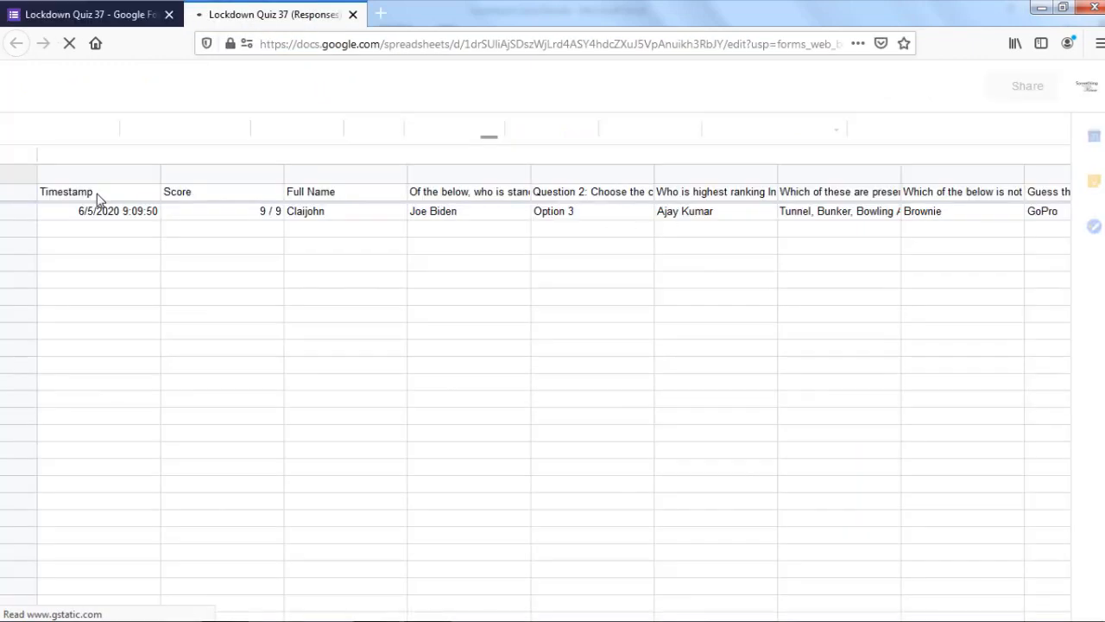
left_click(19, 211)
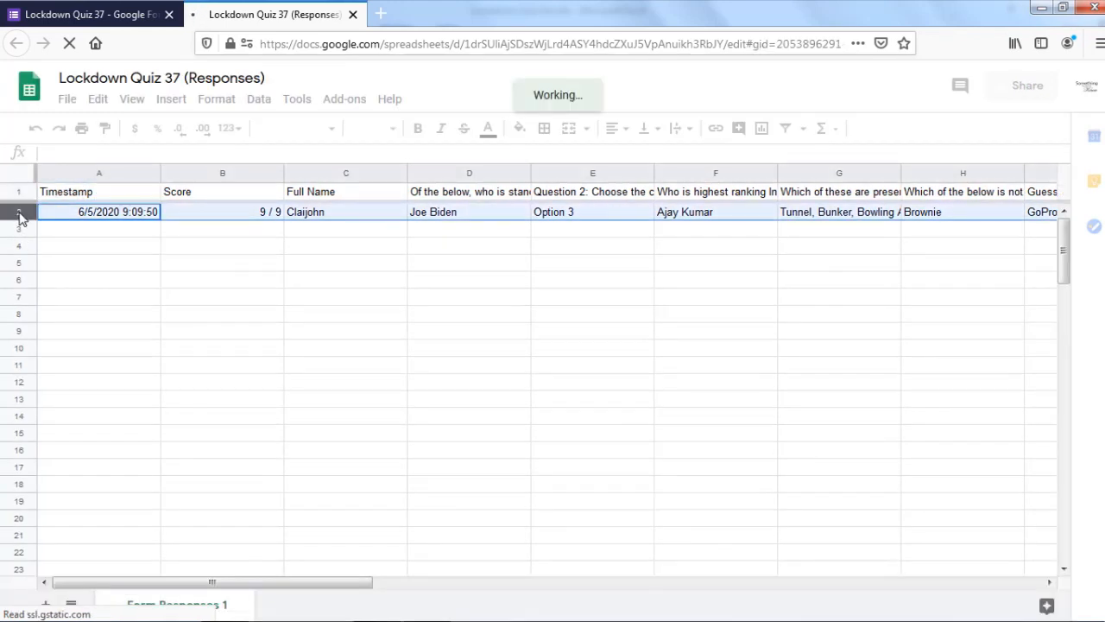
left_click(287, 267)
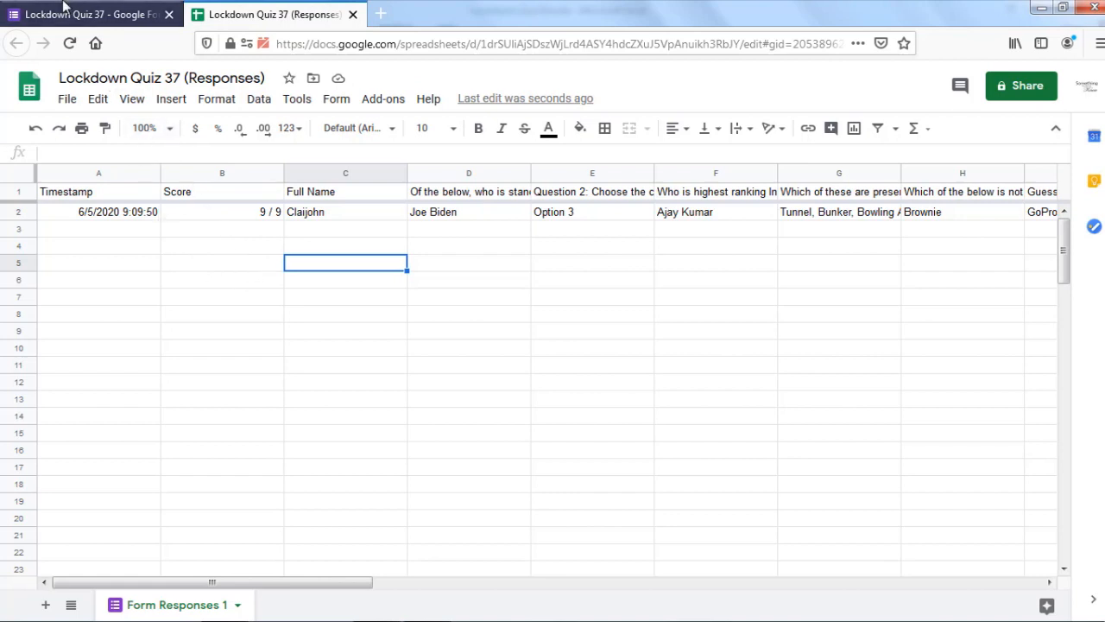
left_click(86, 14)
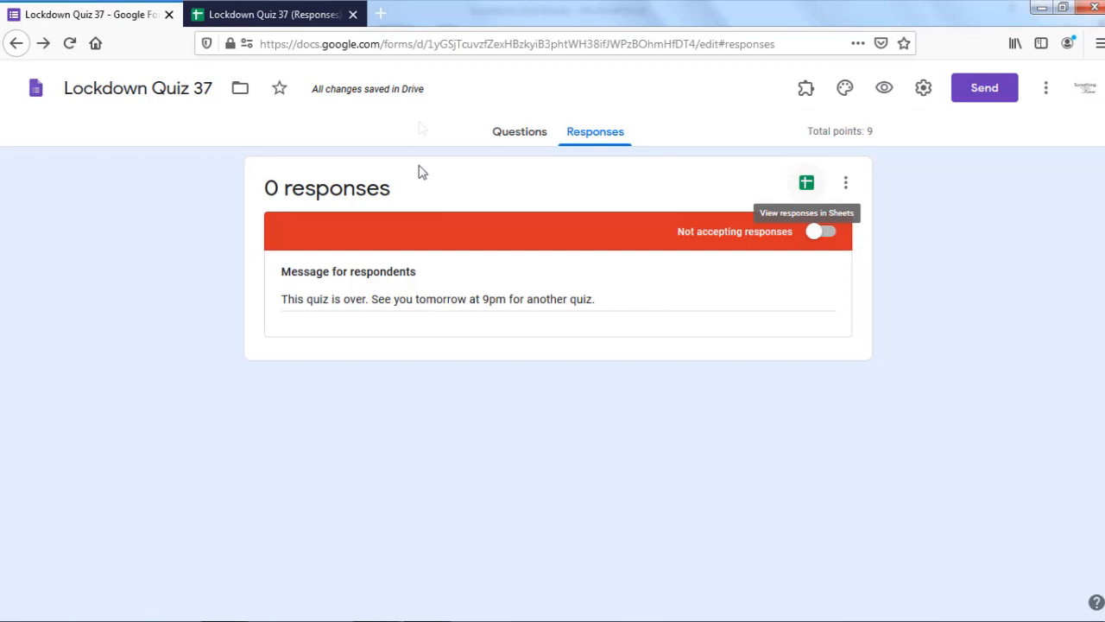
Step: Turn accepting responses back on and clear the existing response in row 2 of the responses spreadsheet
left_click(818, 233)
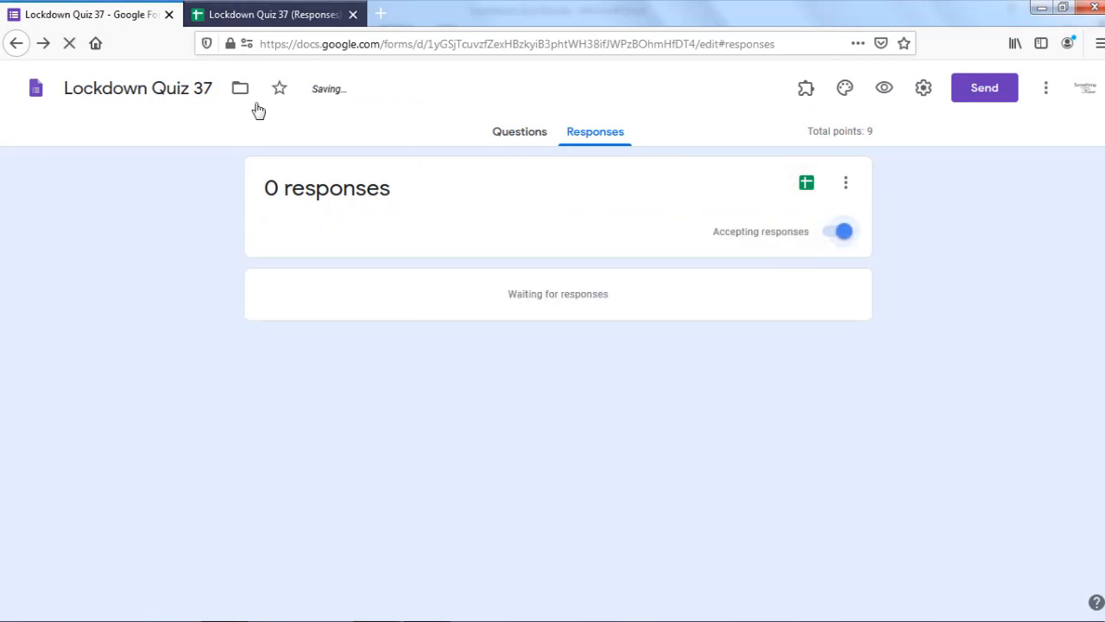
left_click(251, 15)
left_click(27, 212)
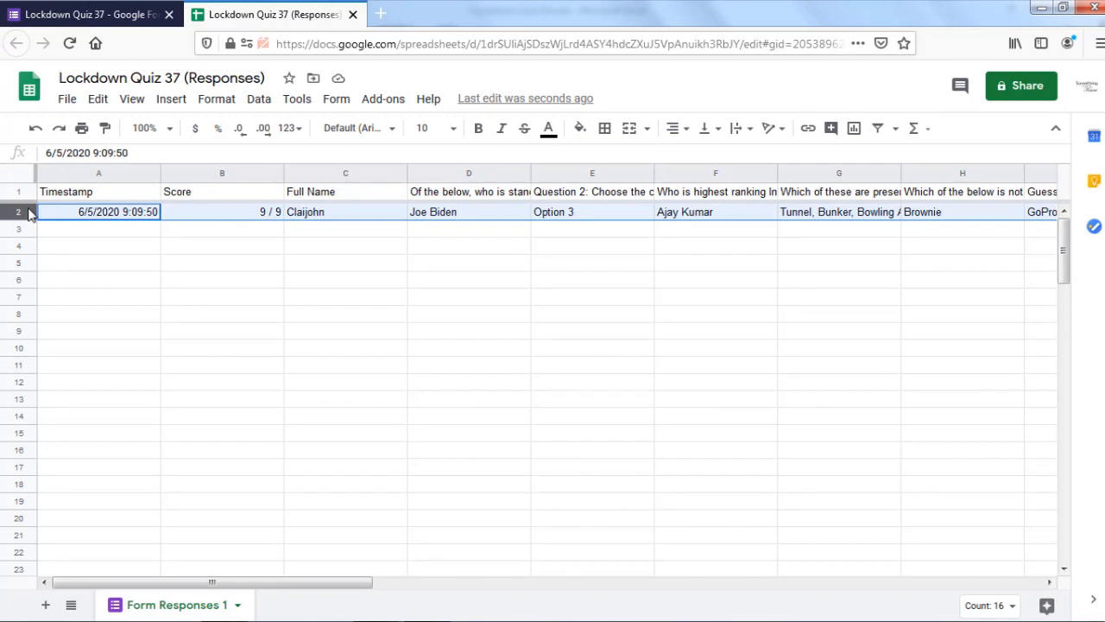
key("Delete")
left_click(86, 14)
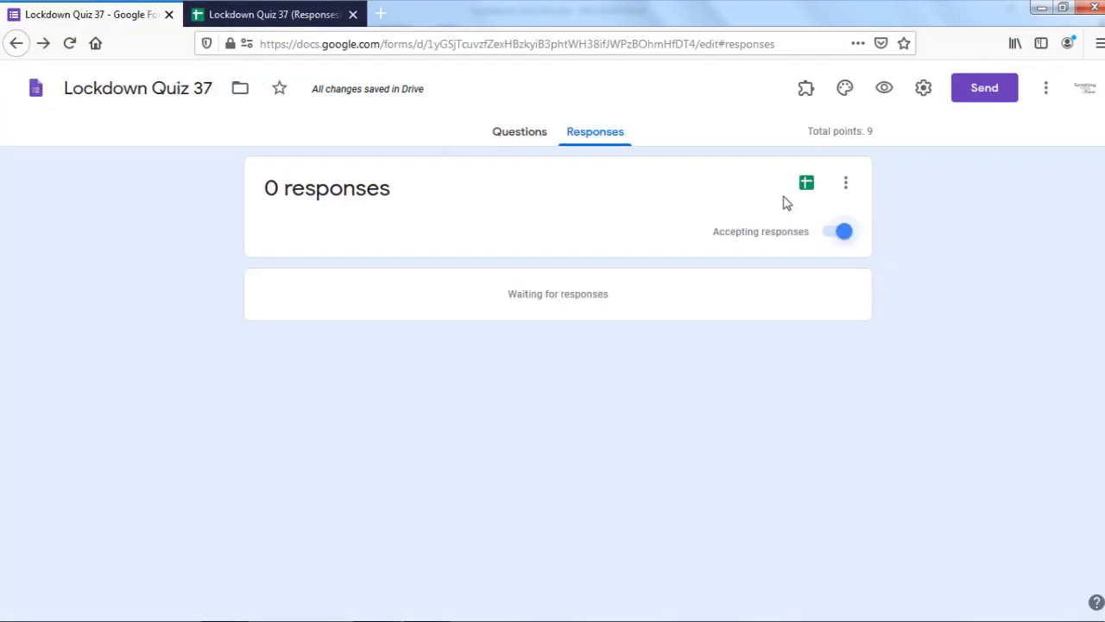
Step: Open the quiz preview, enter the respondent's full name, and answer the first two questions with Joe Biden and Option 3
left_click(884, 89)
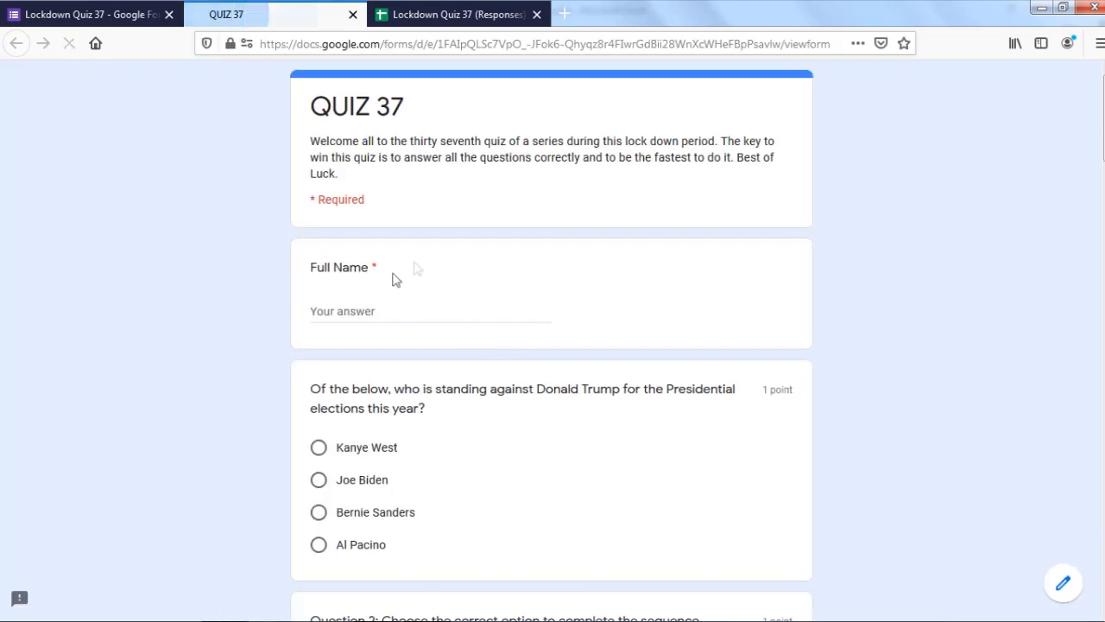
left_click(405, 313)
type("Claijohn")
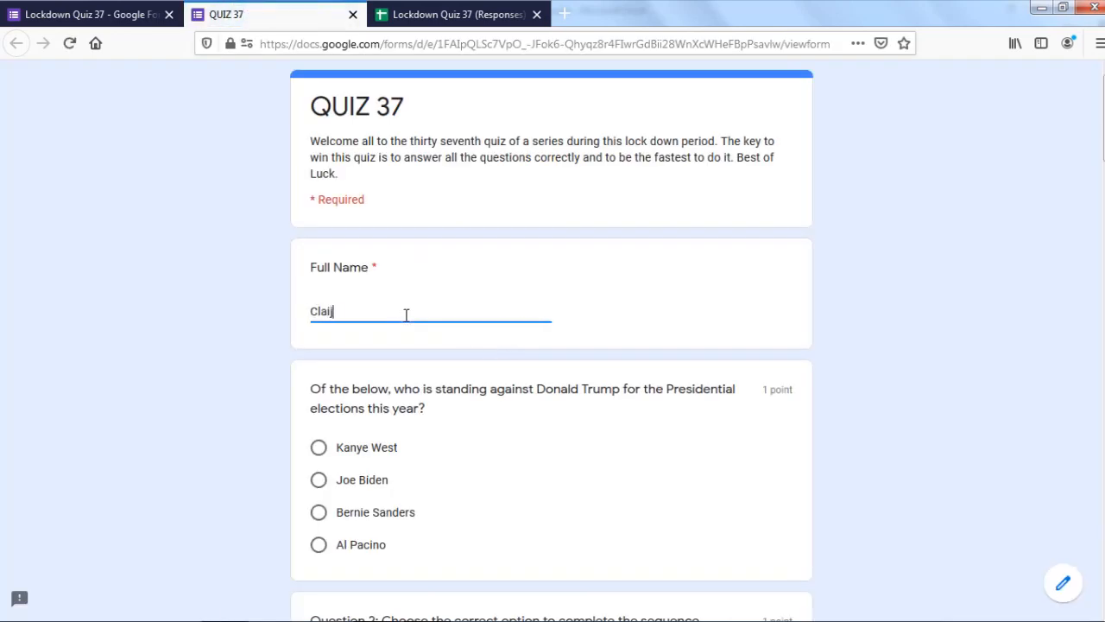
scroll(395, 316, "down", 2)
left_click(367, 395)
scroll(369, 414, "down", 13)
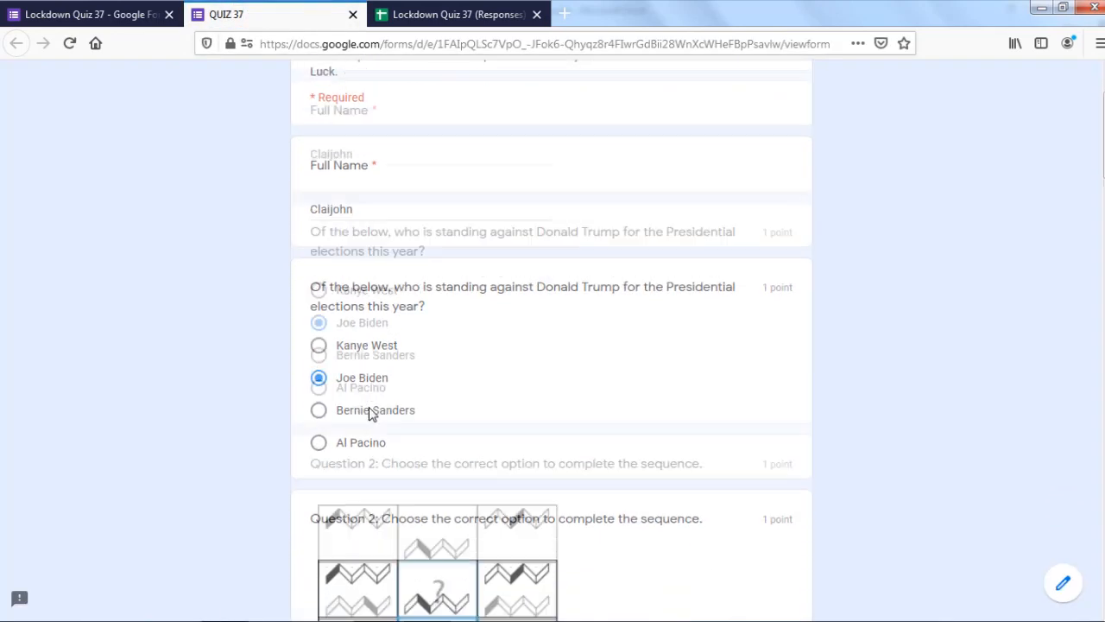
left_click(372, 421)
scroll(373, 423, "down", 10)
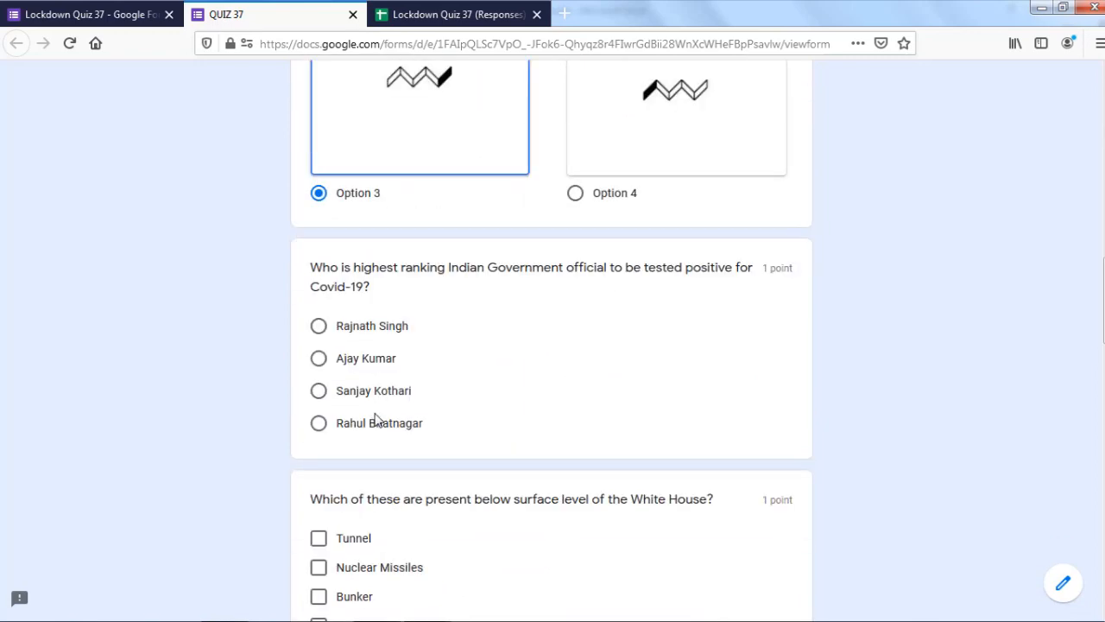
Step: Answer the next four questions with Rahul Bhatnagar, Nuclear Missiles, Eclair and the brand GoPro
left_click(373, 424)
scroll(378, 425, "down", 5)
left_click(377, 423)
left_click(348, 164)
scroll(354, 328, "down", 6)
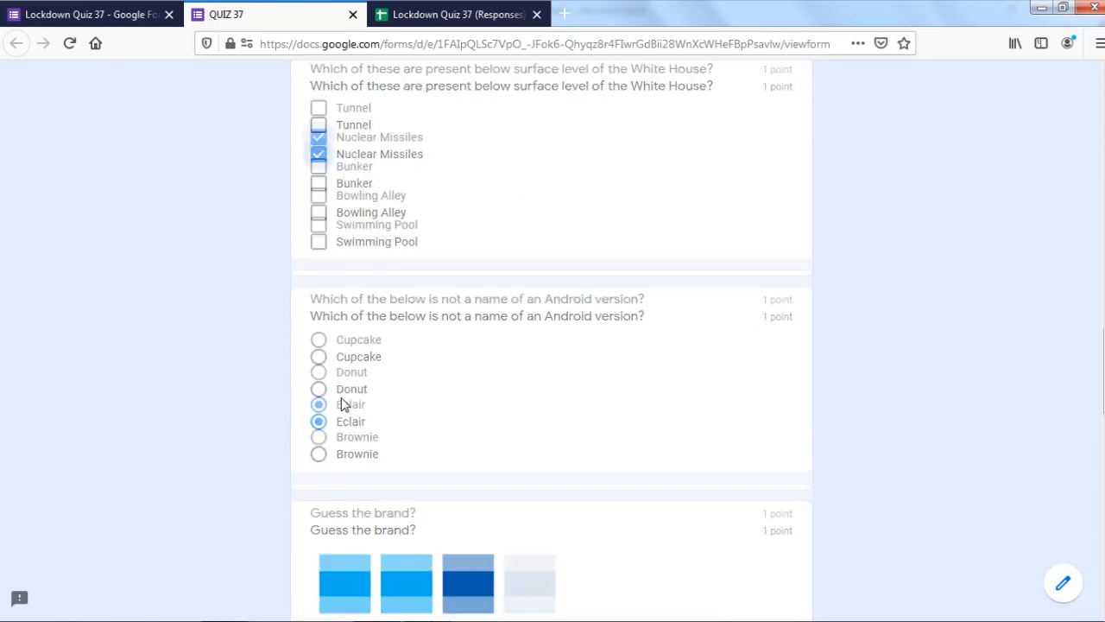
left_click(357, 313)
type("GoPro")
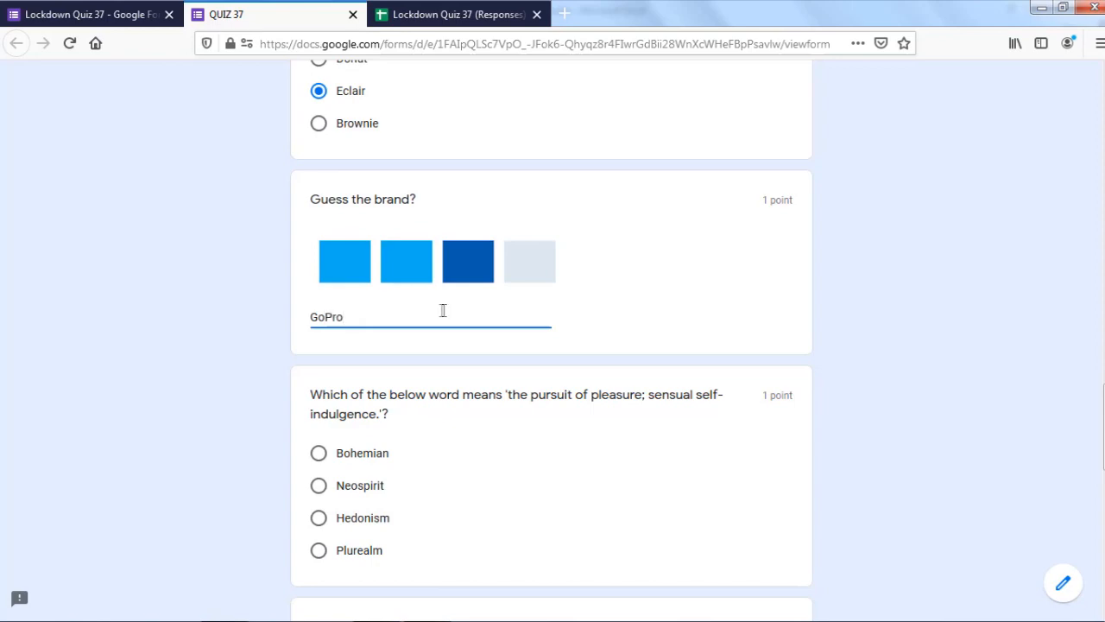
Step: Answer the word-meaning question, choose Vincent Van Gogh for the quote, and enter Nomadic for the unjumble question
scroll(397, 343, "down", 3)
left_click(354, 350)
scroll(358, 375, "down", 5)
left_click(376, 244)
left_click(379, 390)
type("Nomadic")
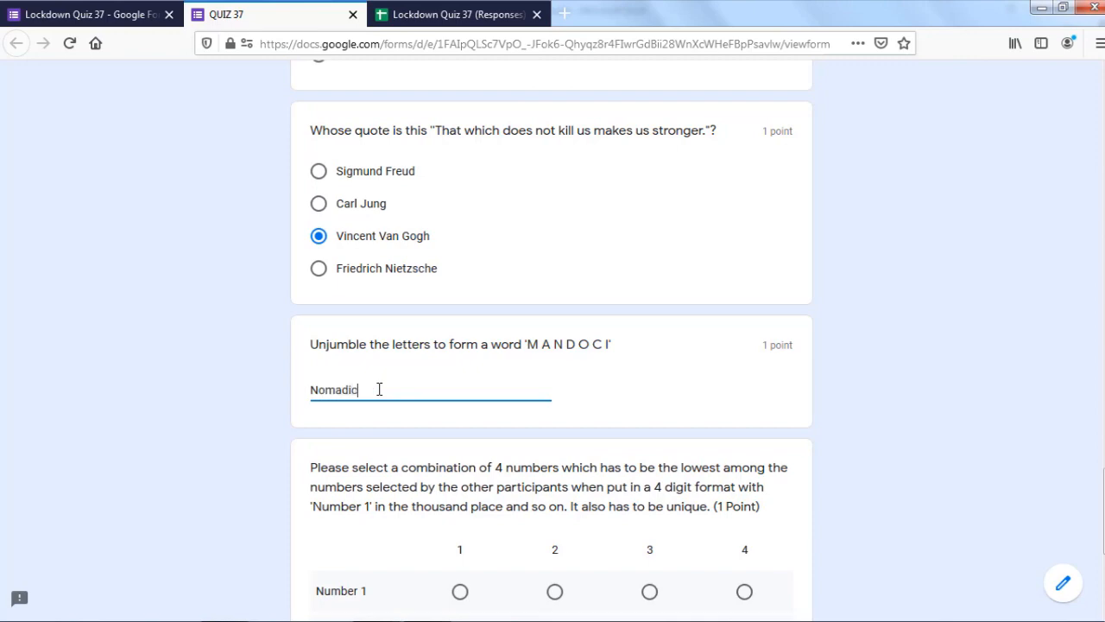
Step: Select 1, 2, 1 and 3 for Number 1 through Number 4 in the last question's grid and submit the quiz
scroll(311, 383, "down", 3)
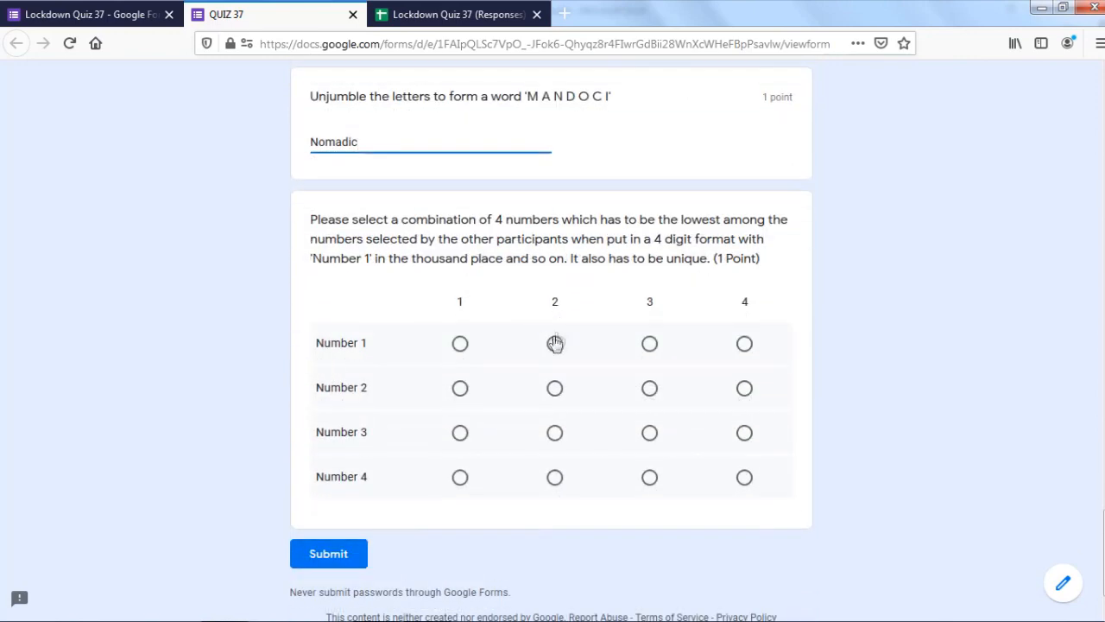
left_click(459, 344)
left_click(554, 388)
left_click(460, 432)
left_click(649, 478)
left_click(341, 551)
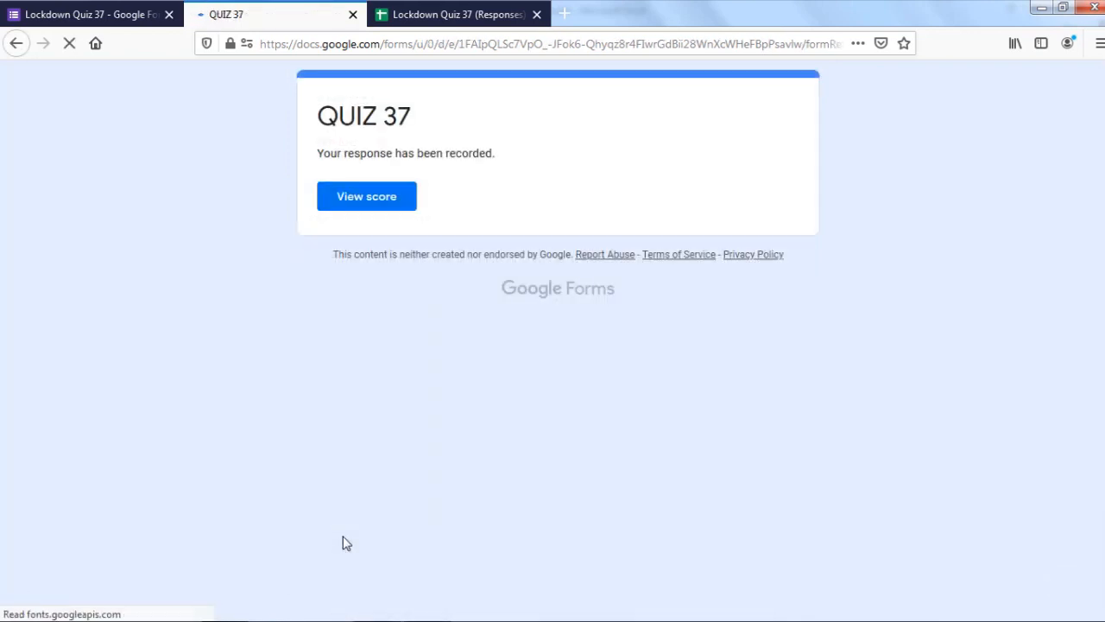
Step: View the responses spreadsheet and examine the new submission's timestamp in row 3
left_click(522, 9)
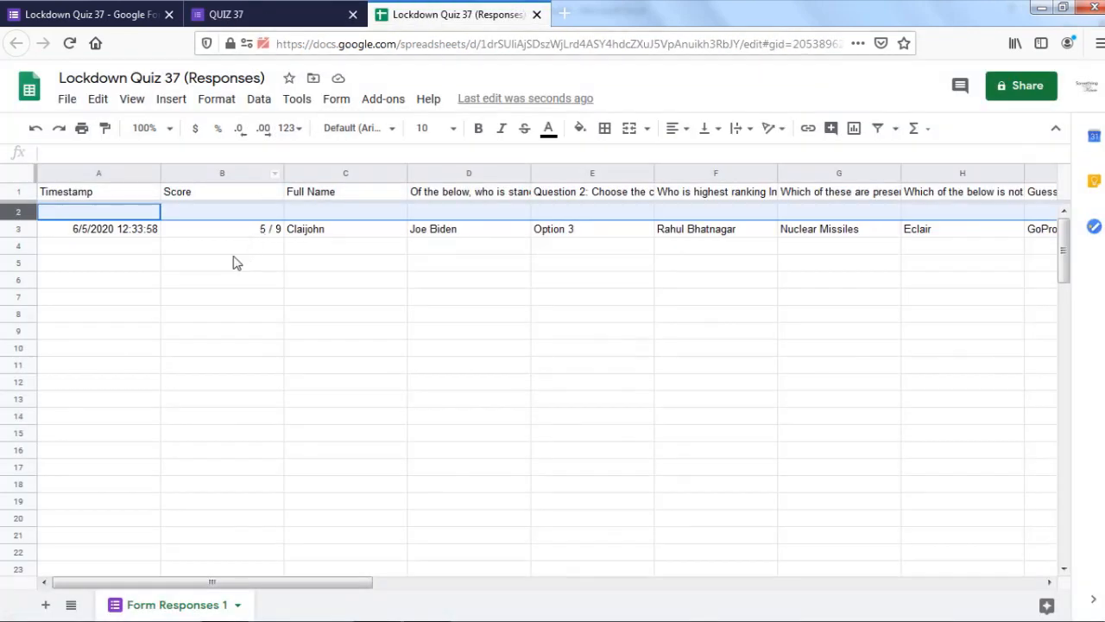
left_click(128, 250)
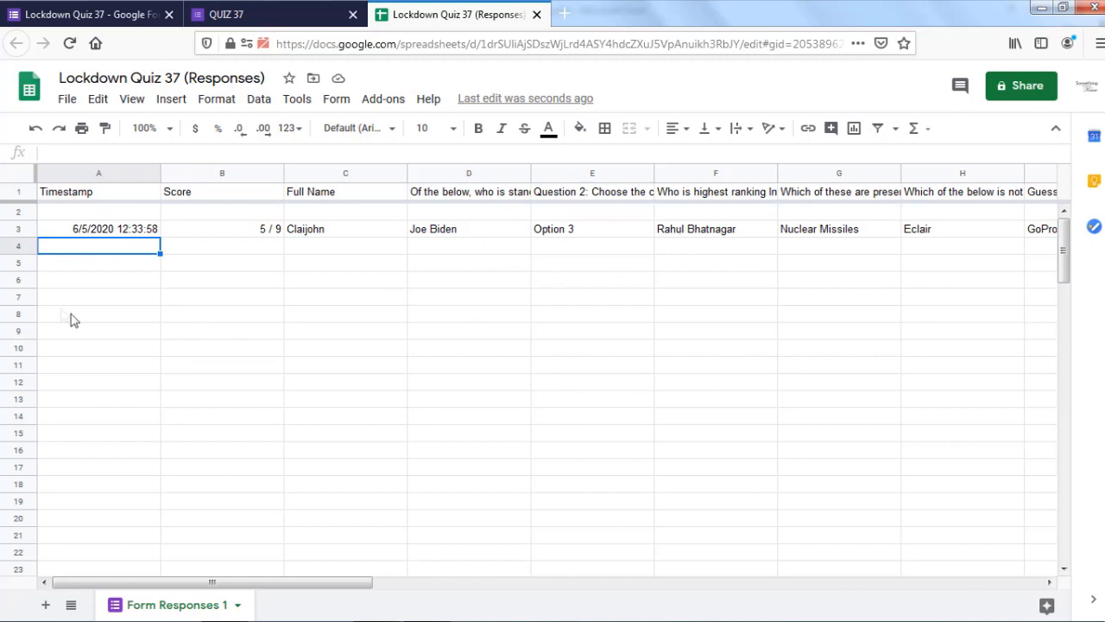
left_click(131, 232)
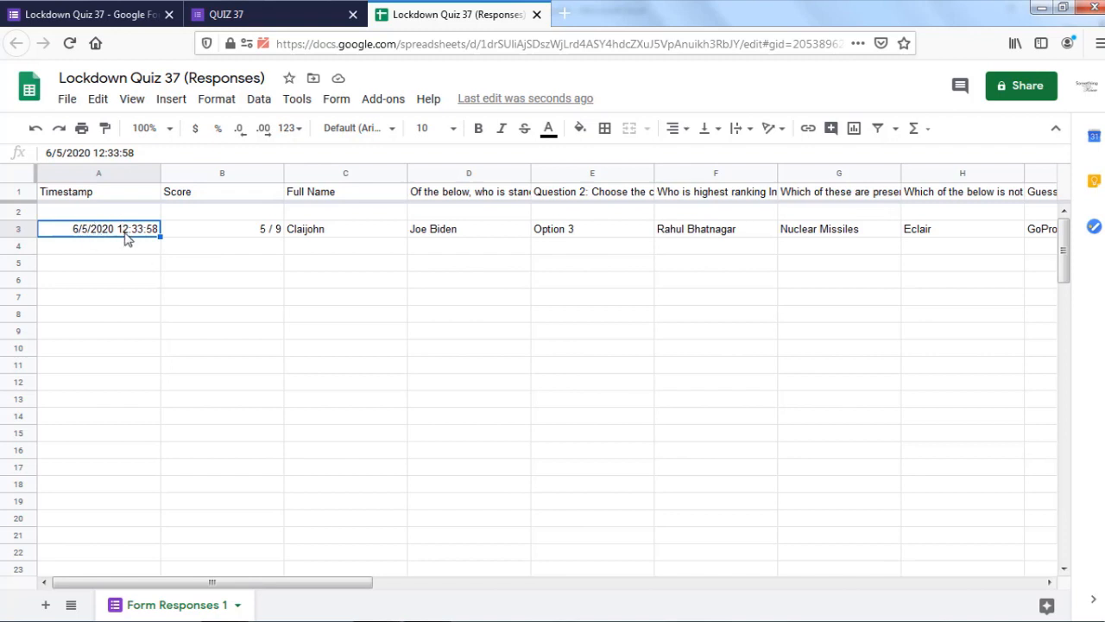
Step: Change the timestamp in cell A3 of the responses spreadsheet to 6/5/2020 9:05:45
double_click(133, 235)
left_click(122, 230)
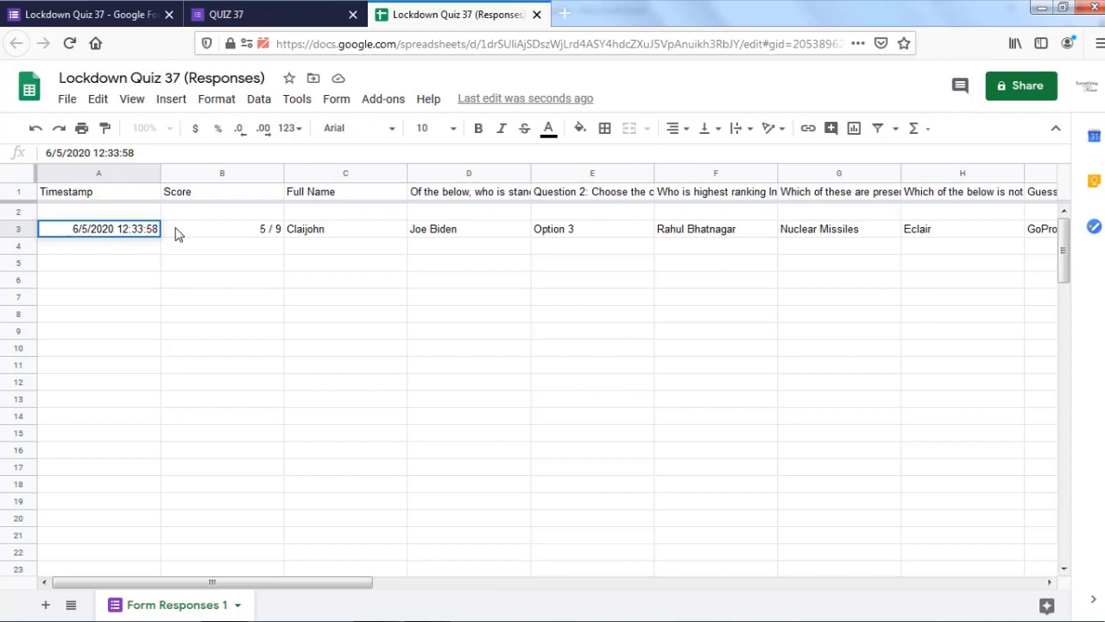
key("End")
key("BackSpace")
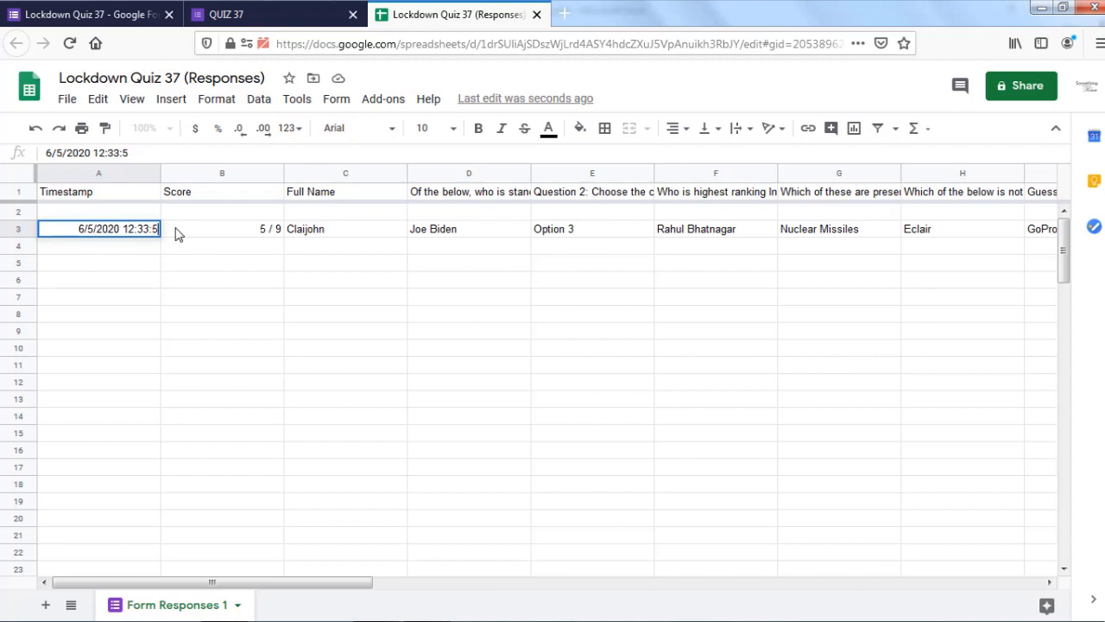
left_click(131, 233)
key("BackSpace")
key("BackSpace")
type("9")
key("BackSpace")
key("BackSpace")
type("05")
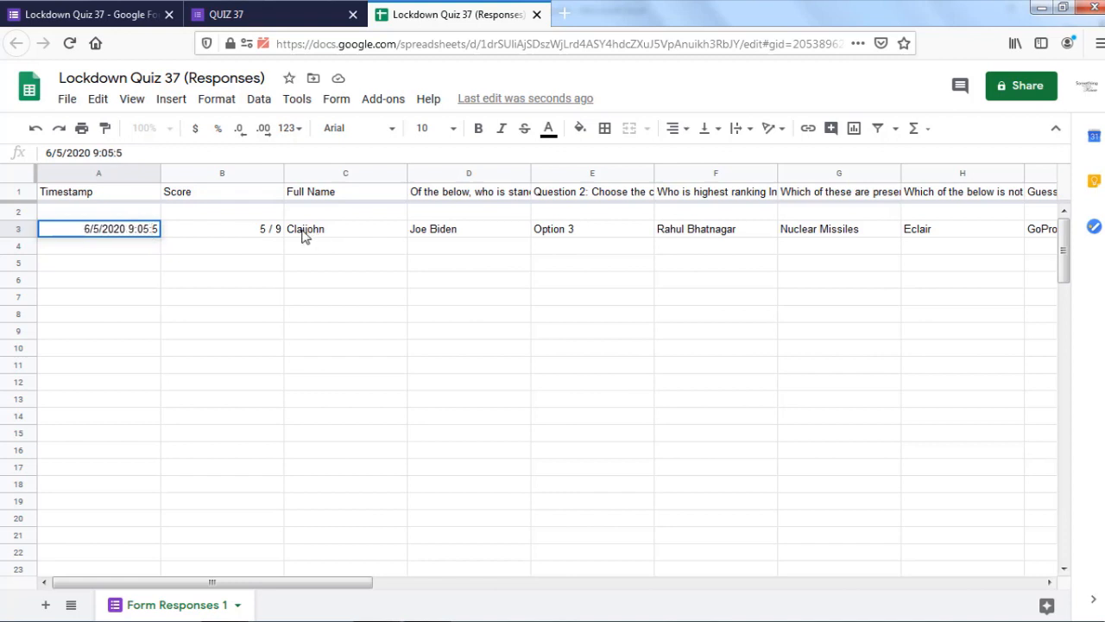
key("Right")
type("4")
left_click(252, 286)
left_click(138, 232)
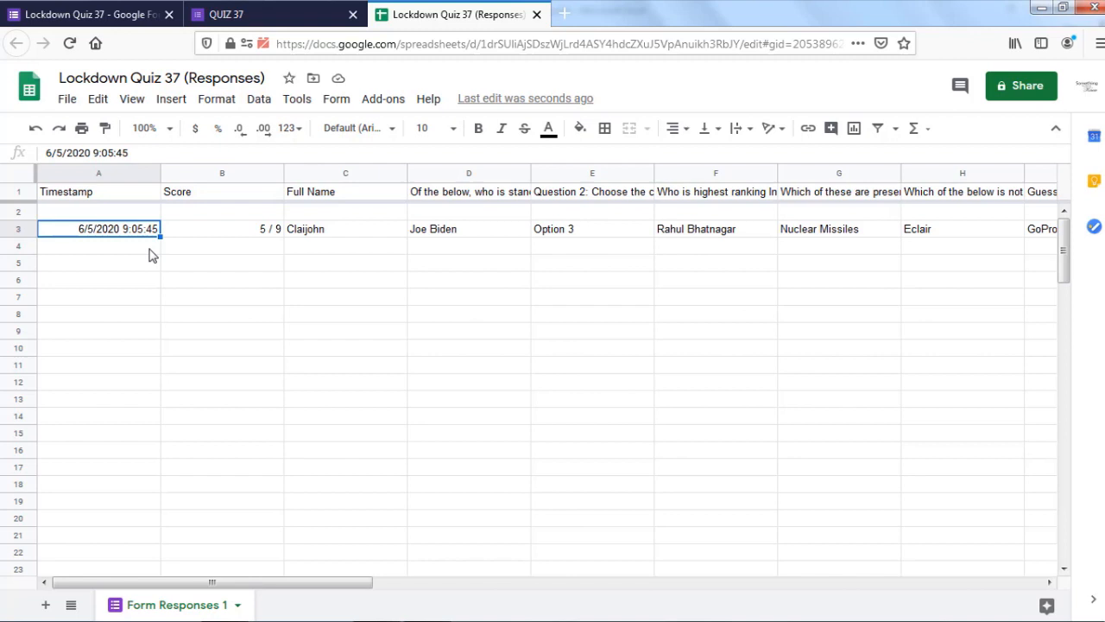
Step: Return to the quiz form's responses and turn off accepting responses
left_click(238, 15)
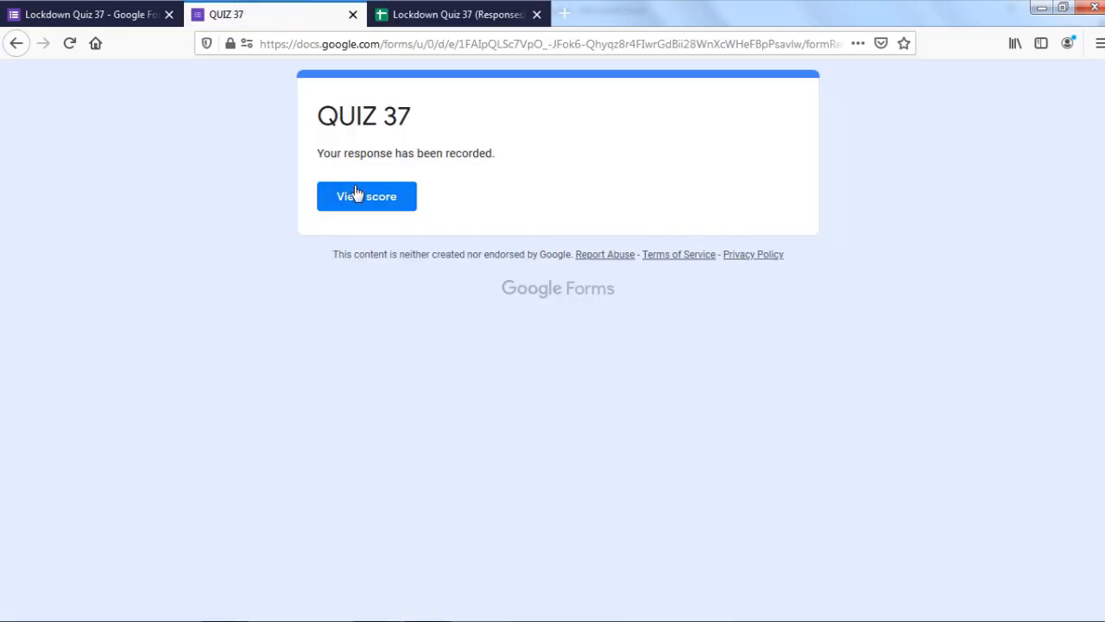
left_click(74, 9)
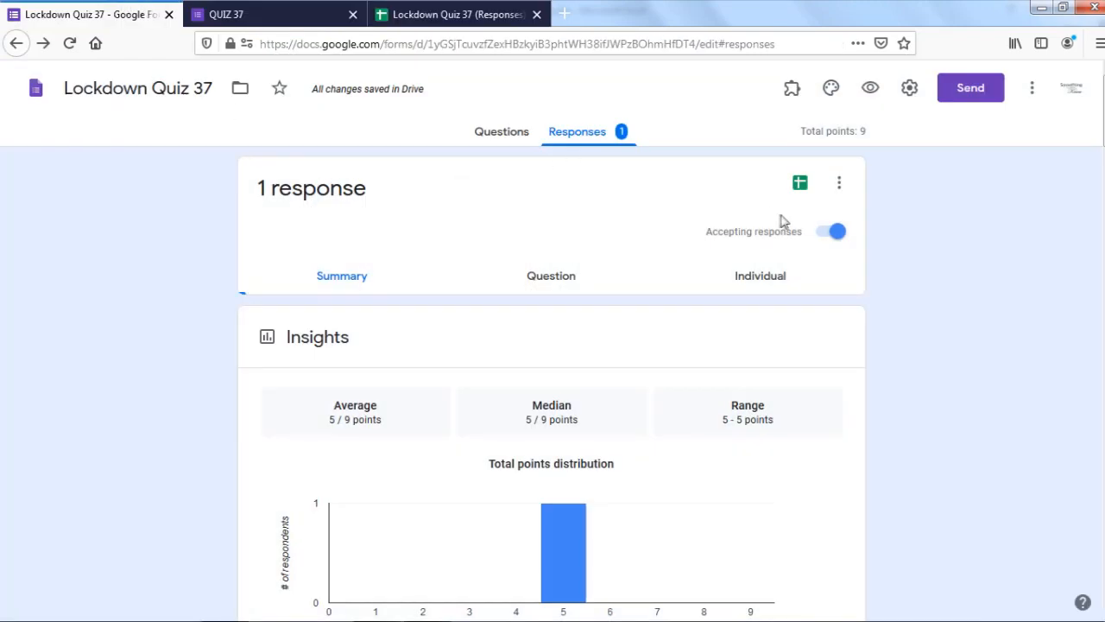
left_click(826, 239)
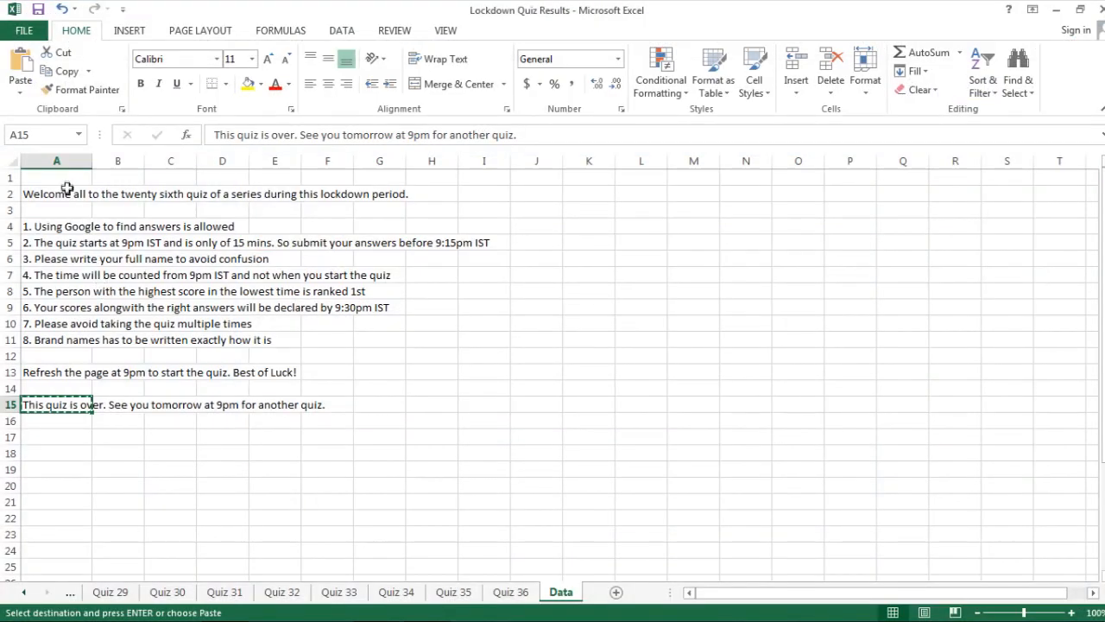
Step: Copy the welcome text and eight rules from the Data sheet in Excel and replace the form's message for respondents with them
left_click_drag(65, 192, 103, 389)
key("ctrl+c")
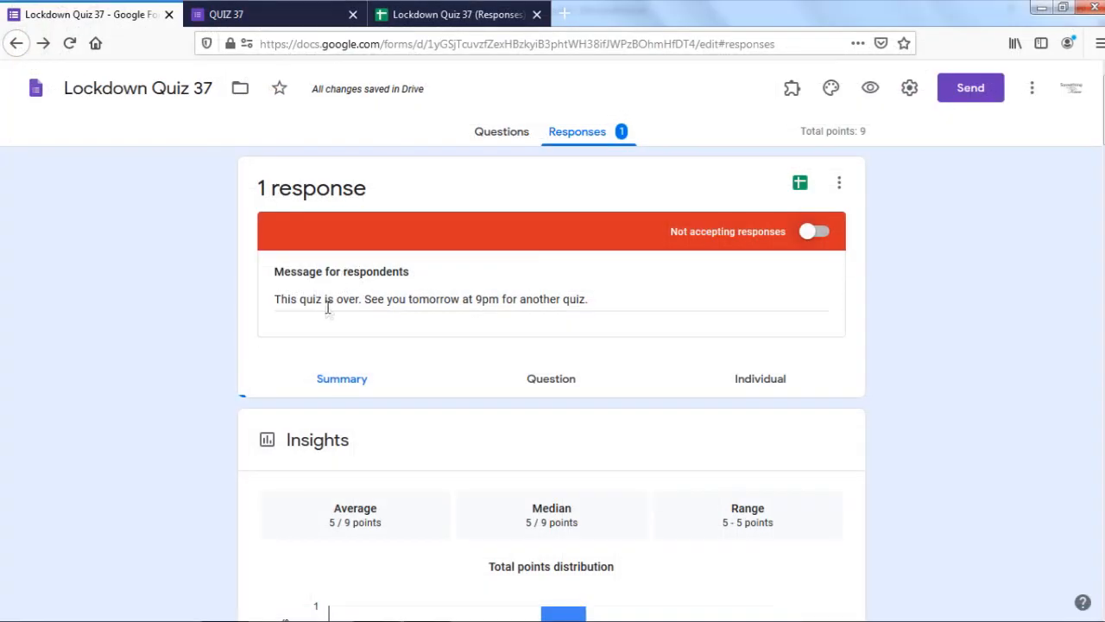
triple_click(327, 308)
key("ctrl+v")
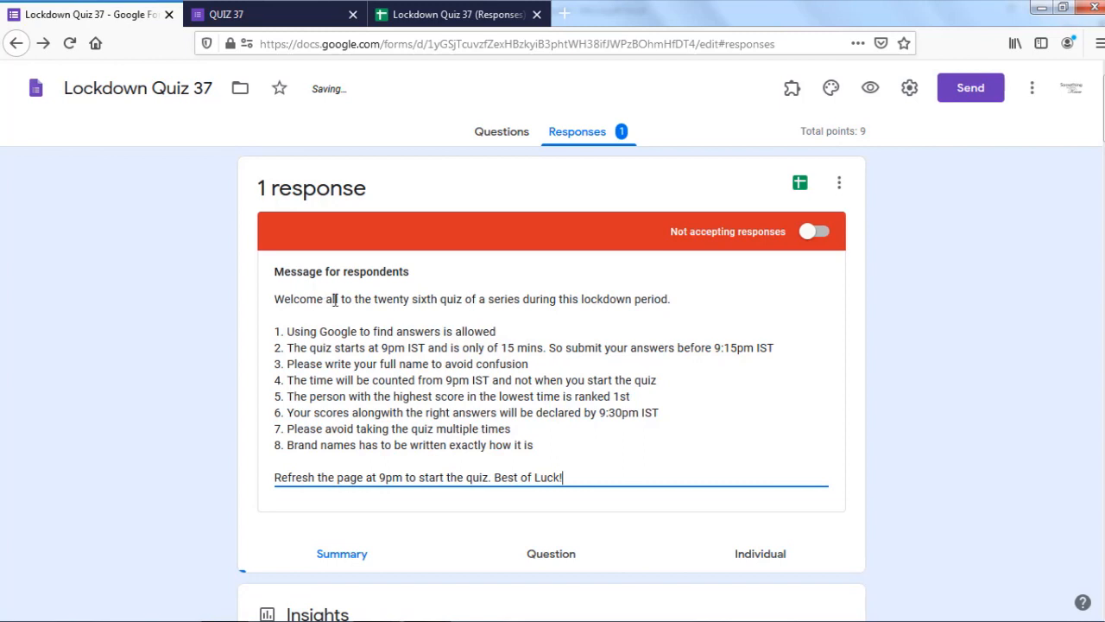
Step: Examine rule 4 about counting time from 9pm IST in the respondent message, and return to the quiz's respondent page
left_click_drag(288, 380, 661, 380)
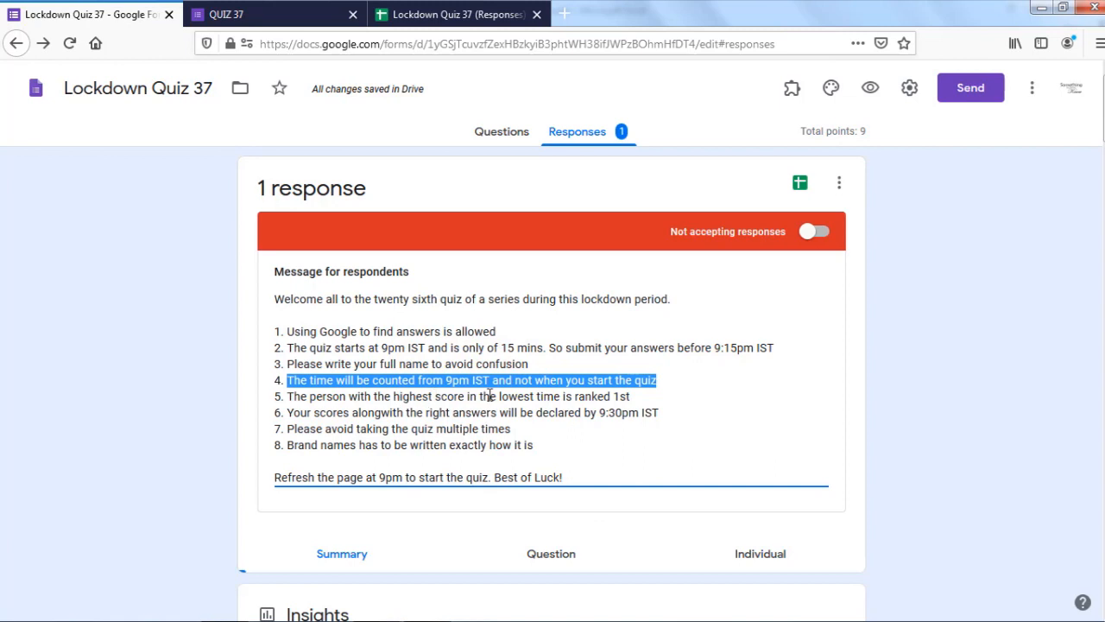
left_click(666, 385)
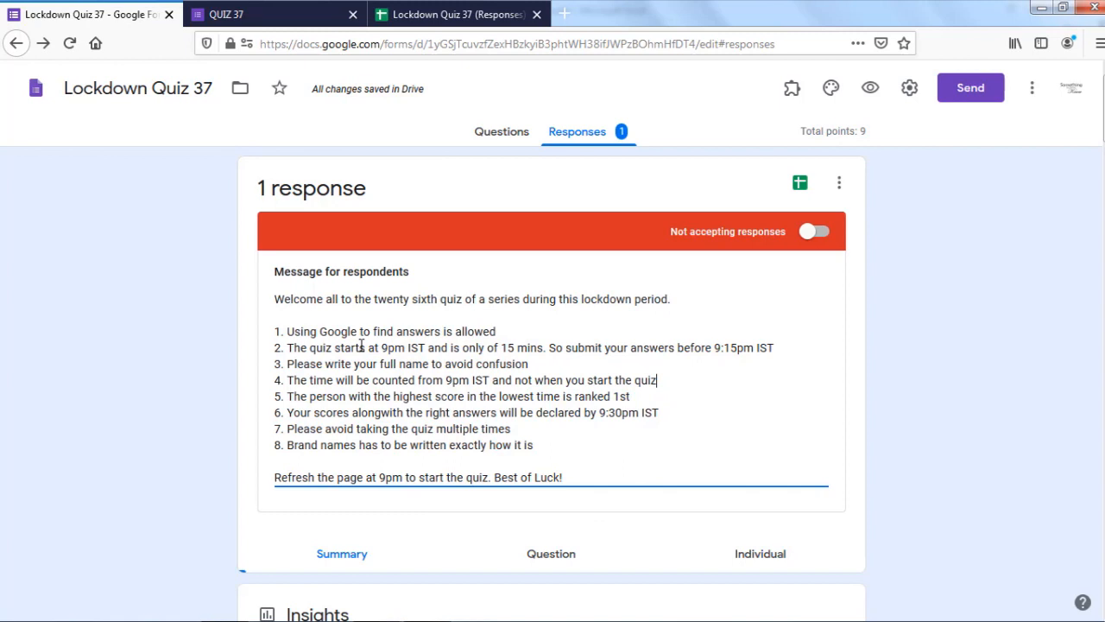
left_click(277, 15)
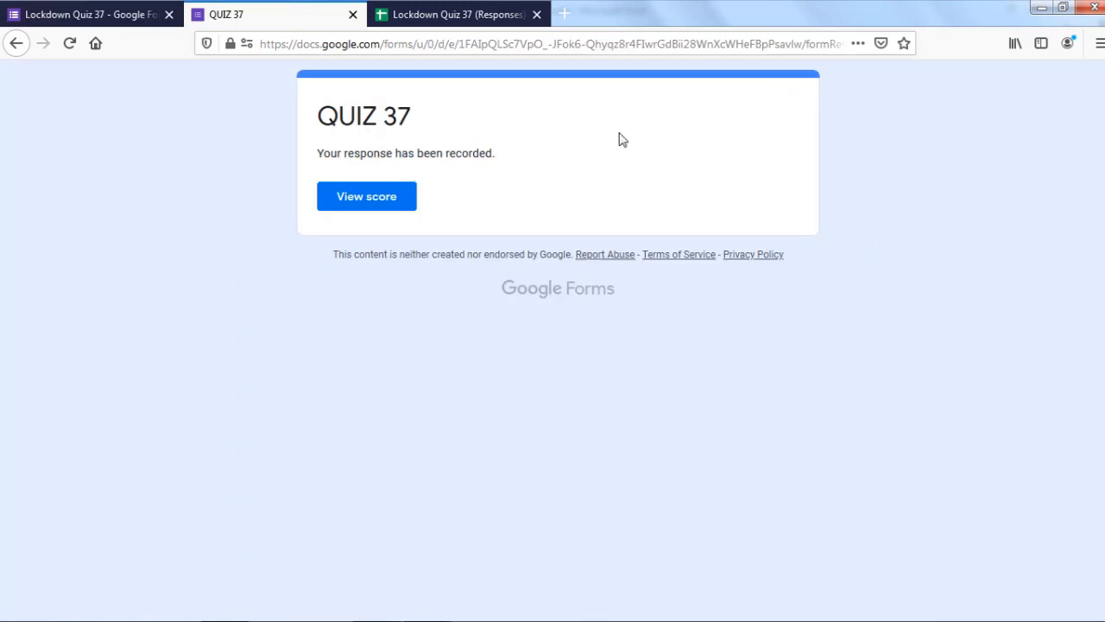